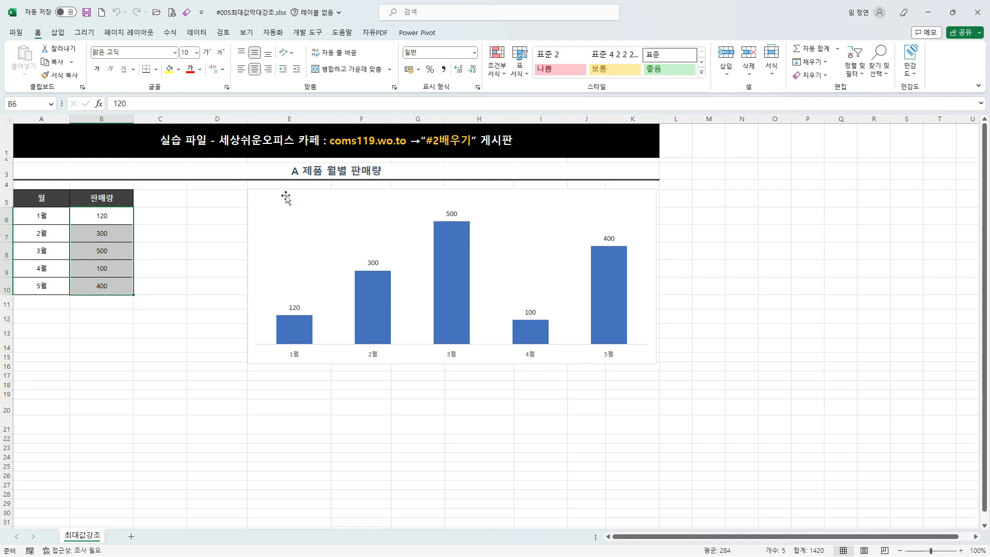
Step: Compare the monthly sales table with the column chart, focusing on the 3월 value and its column
left_click(289, 195)
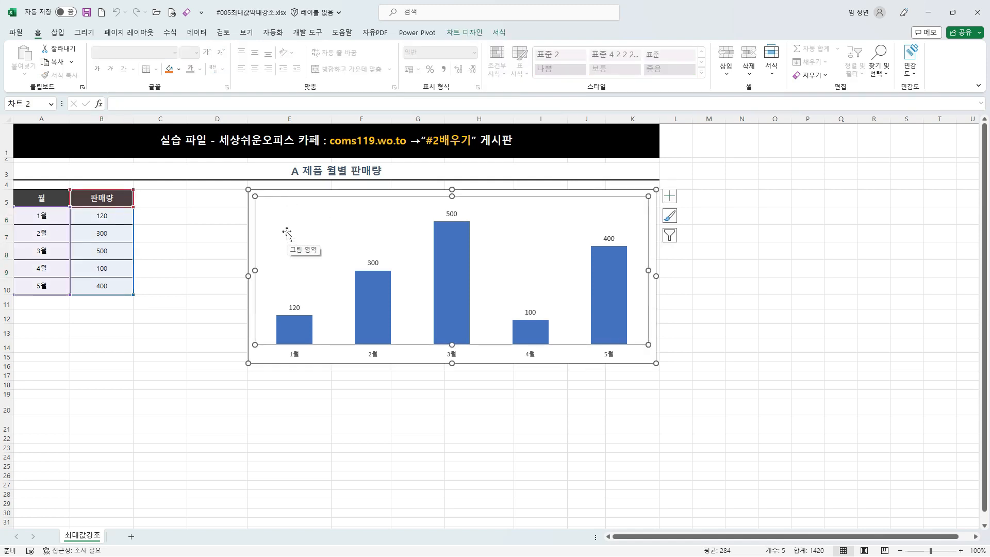
left_click_drag(6, 179, 154, 312)
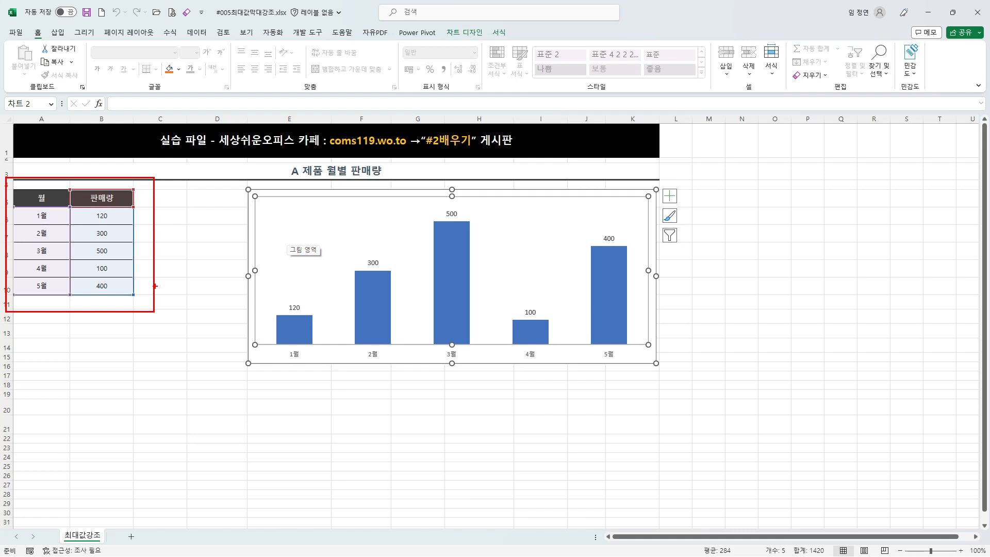
key("Escape")
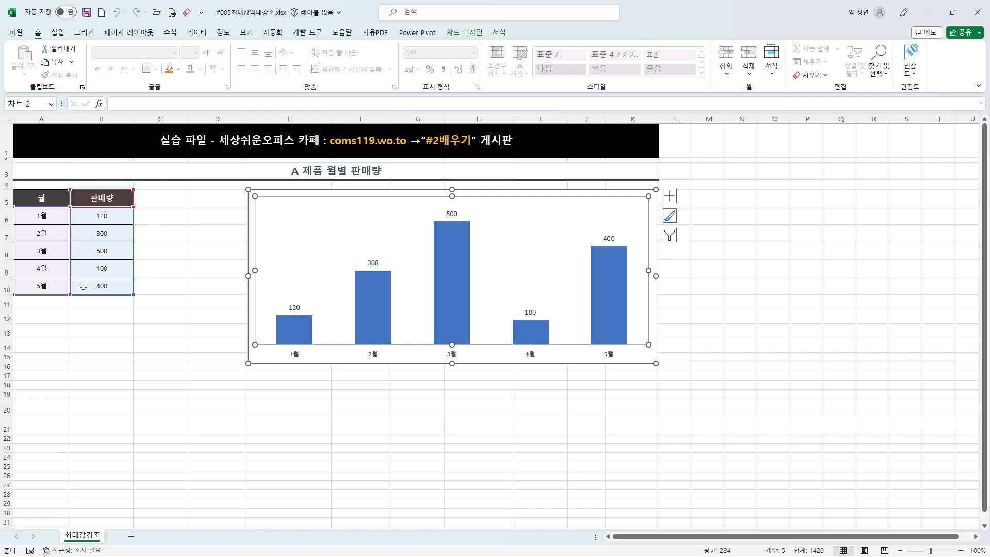
key("ctrl+1")
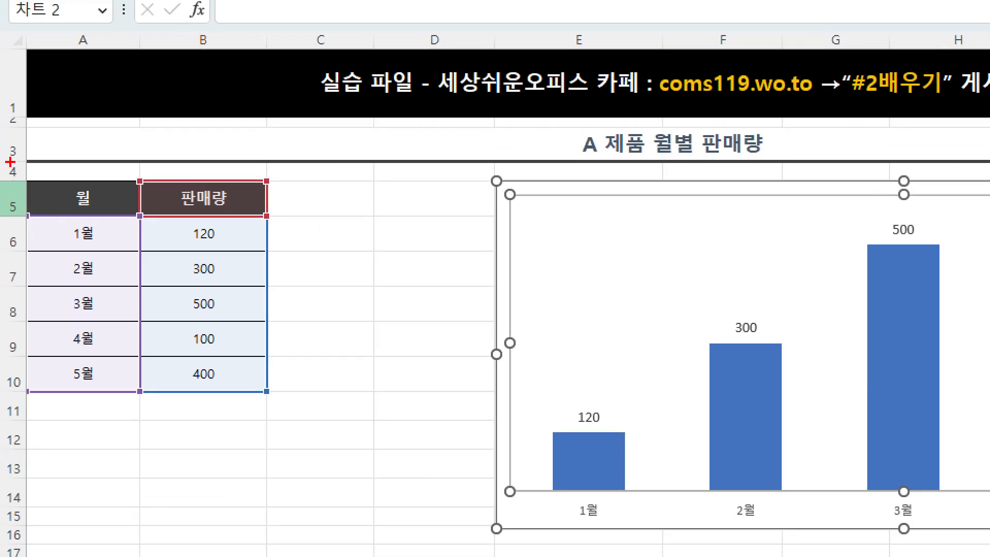
left_click_drag(8, 162, 286, 439)
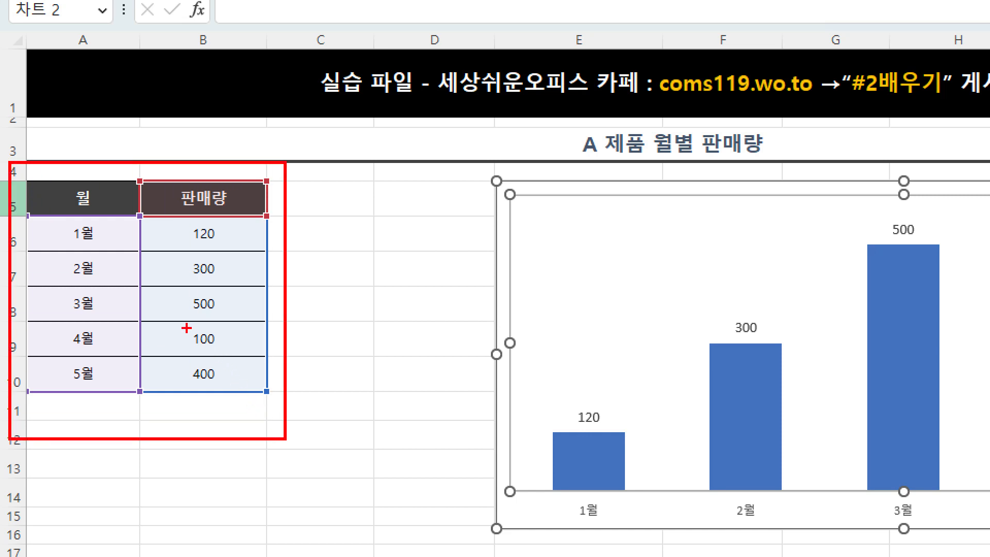
mouse_move(39, 289)
left_mouse_down()
mouse_move(180, 320)
mouse_move(265, 322)
left_mouse_up()
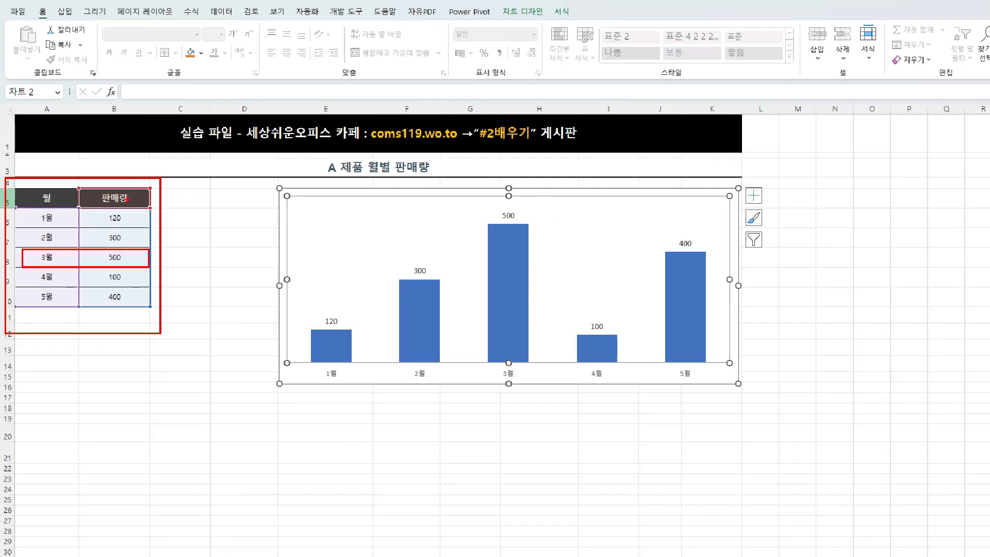
mouse_move(472, 205)
left_mouse_down()
mouse_move(530, 283)
mouse_move(544, 388)
left_mouse_up()
mouse_move(500, 203)
left_mouse_down()
mouse_move(514, 217)
mouse_move(519, 193)
left_mouse_up()
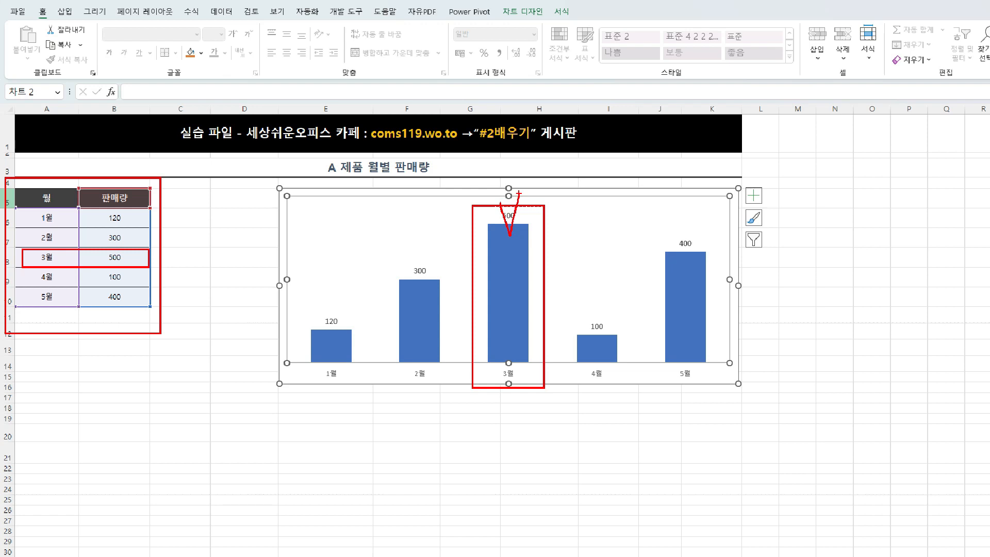
left_click_drag(422, 269, 422, 299)
left_click_drag(589, 312, 598, 348)
left_click_drag(684, 242, 684, 267)
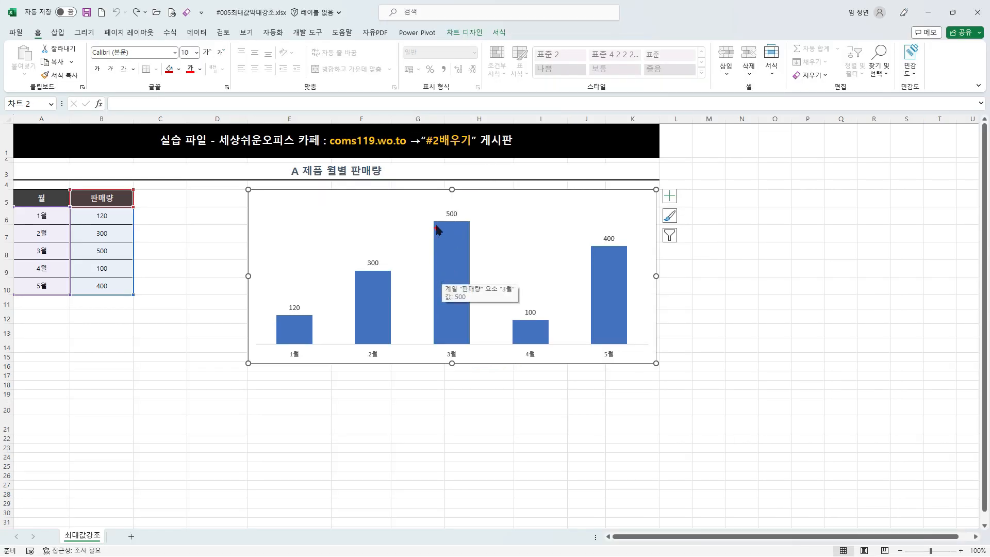
left_click_drag(428, 203, 486, 363)
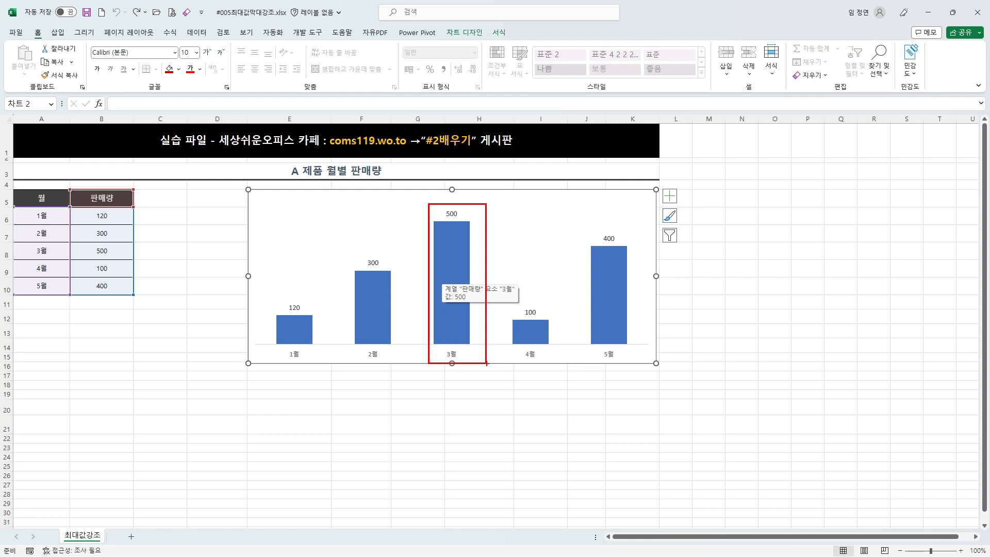
key("Escape")
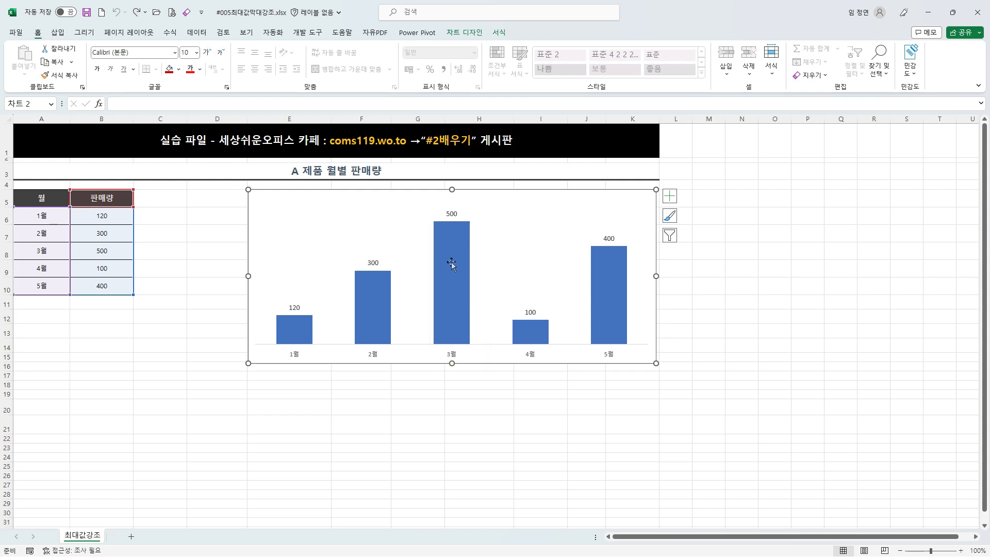
Step: Fill only the 3월 column of the chart with the standard dark red colour
left_click(453, 263)
left_click(452, 262)
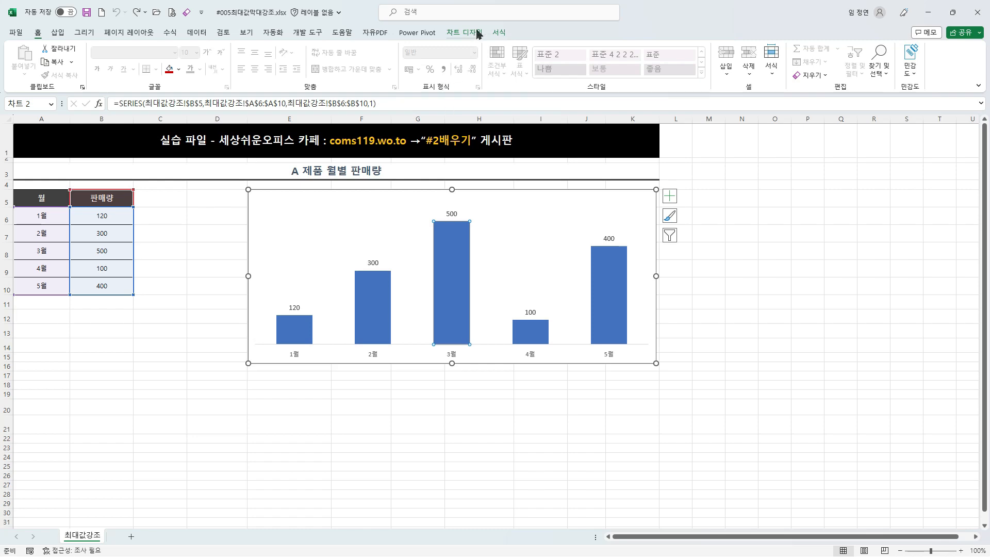
left_click(498, 32)
left_click(427, 50)
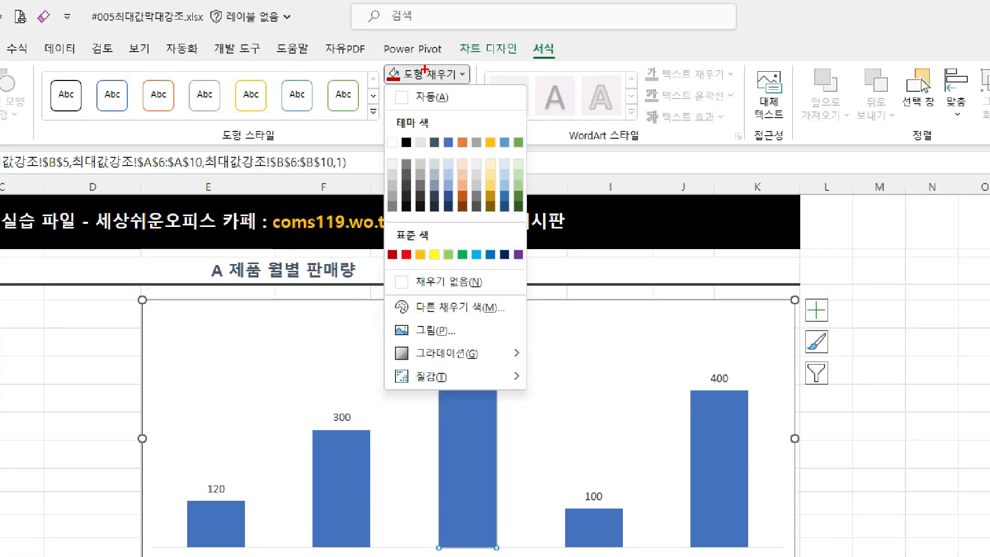
key("Escape")
left_click(428, 74)
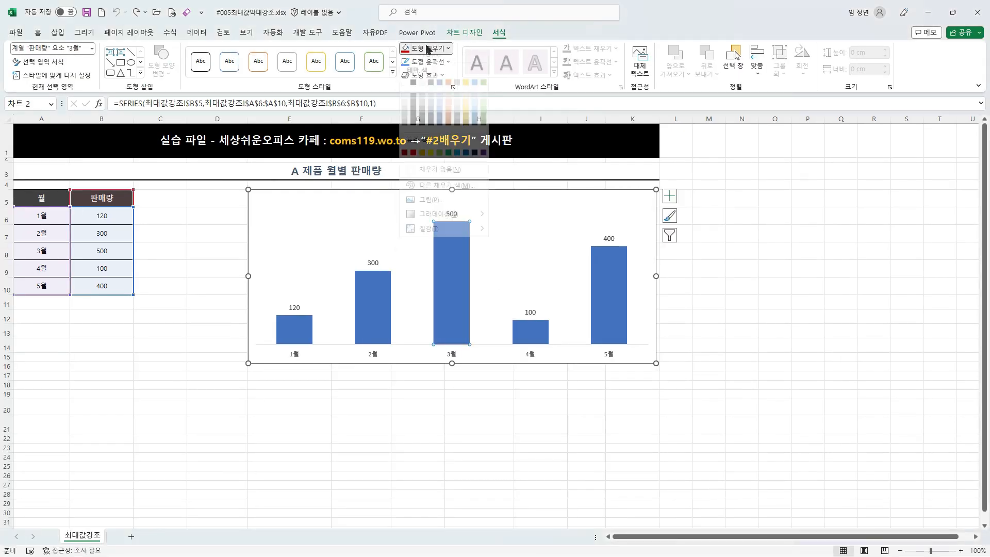
left_click(404, 161)
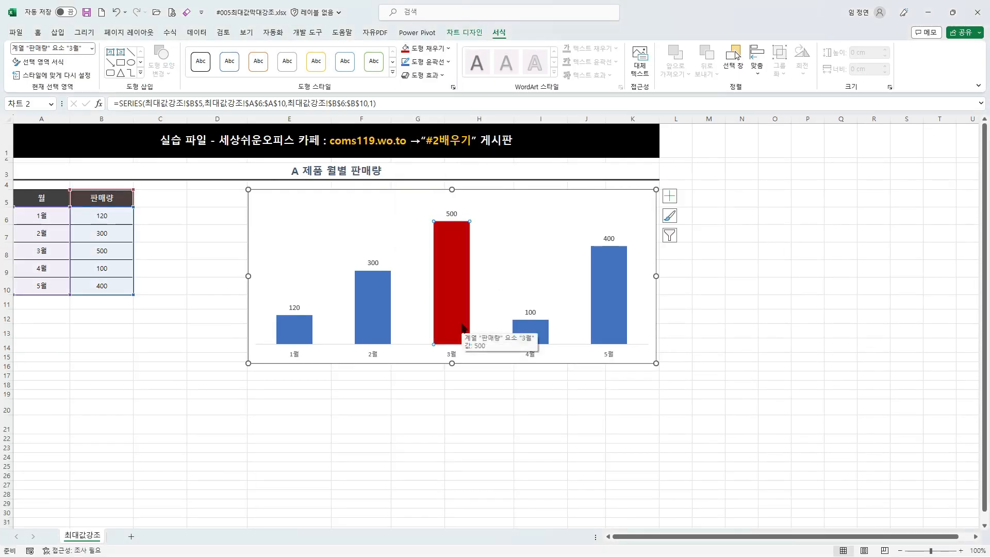
left_click(339, 194)
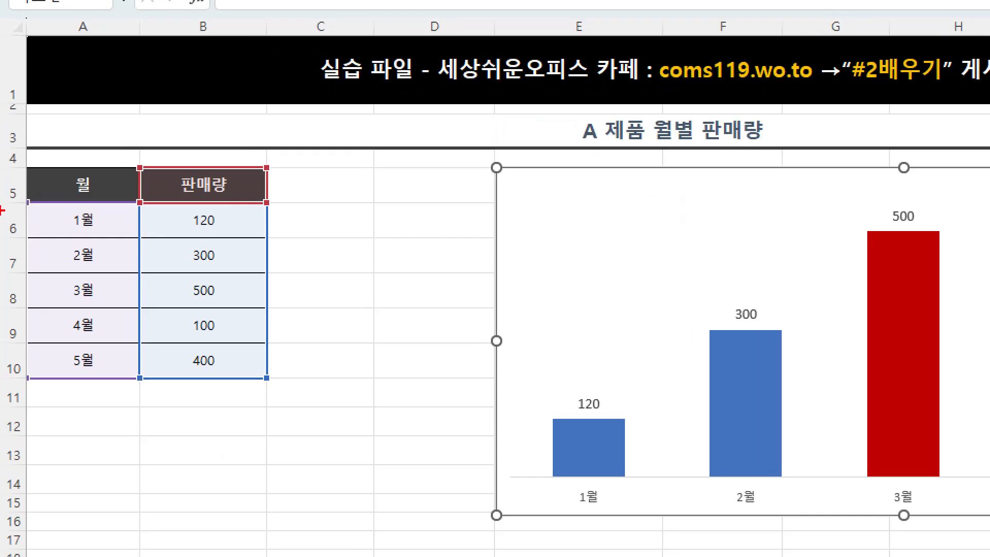
left_click_drag(18, 140, 287, 427)
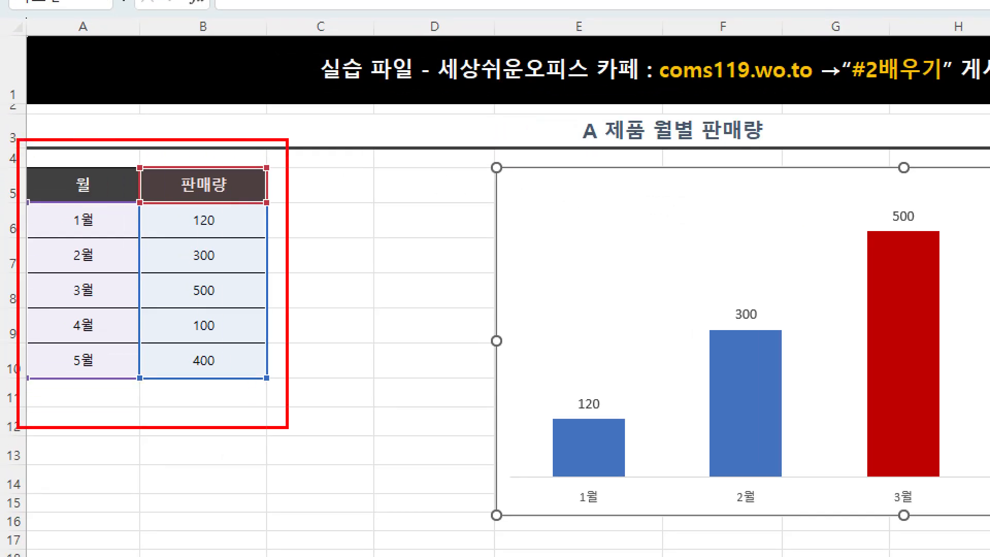
mouse_move(279, 268)
left_mouse_down()
mouse_move(413, 201)
mouse_move(645, 227)
mouse_move(575, 247)
left_mouse_up()
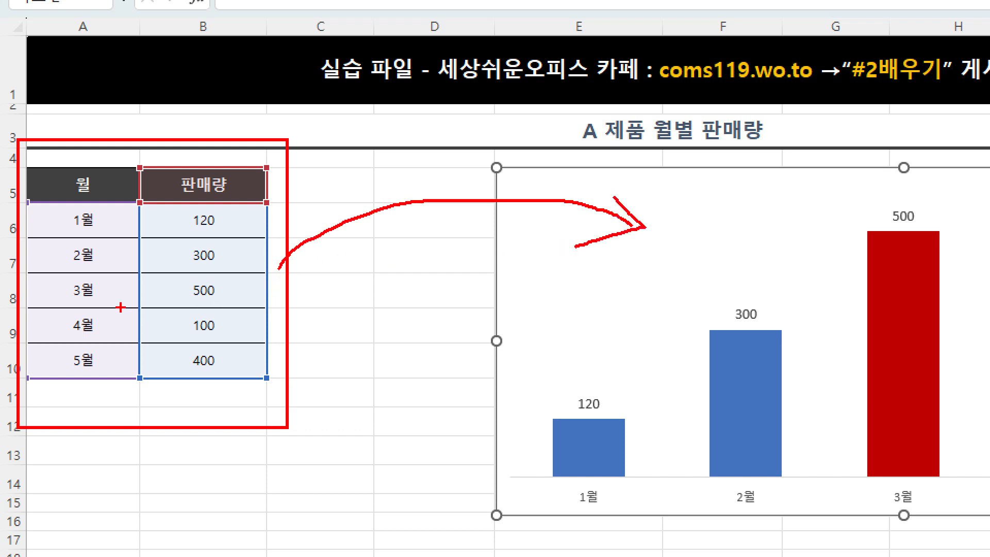
key("Escape")
Step: Set the 1월 sales quantity in cell B6 to 560
left_click(89, 218)
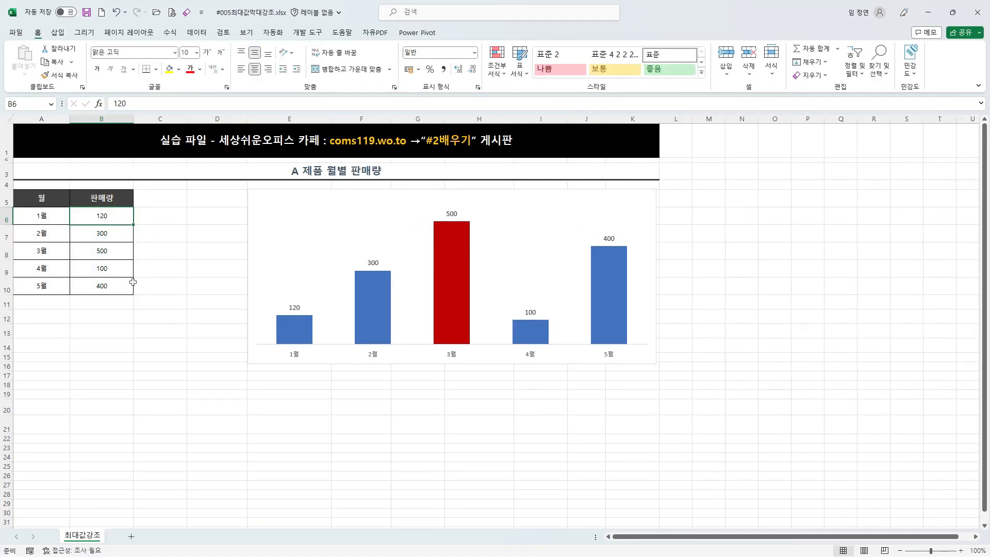
type("560")
key("Return")
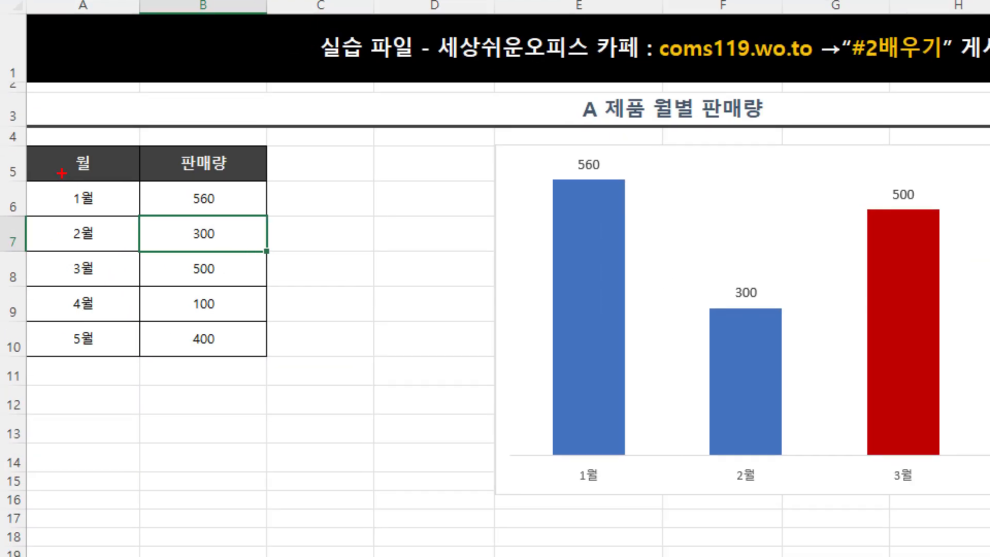
Step: Compare each month's sales value with its chart column, checking the fill of the 1월 and 3월 columns against the data
mouse_move(15, 189)
left_mouse_down()
mouse_move(143, 316)
mouse_move(218, 348)
left_mouse_up()
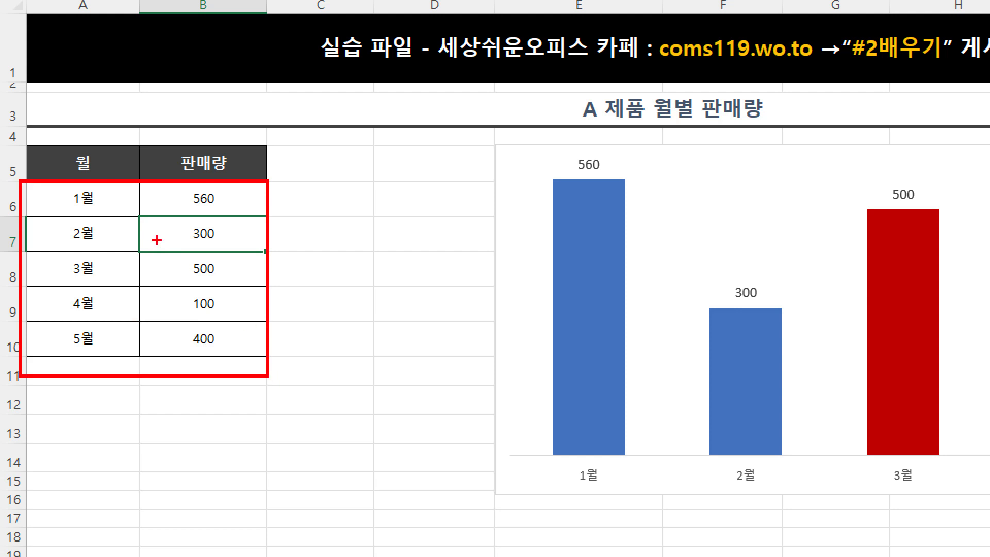
left_click_drag(41, 188, 246, 209)
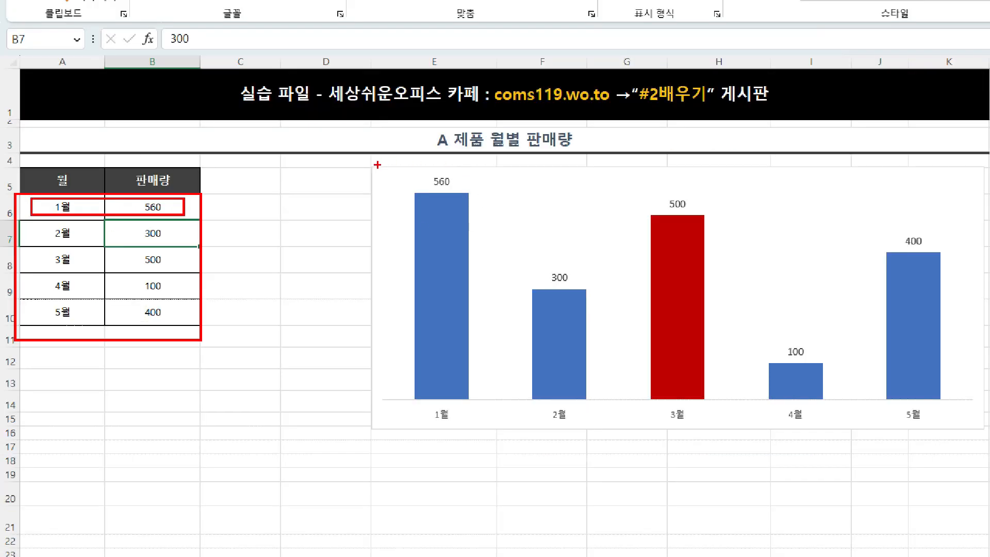
mouse_move(388, 160)
left_mouse_down()
mouse_move(473, 305)
mouse_move(486, 423)
left_mouse_up()
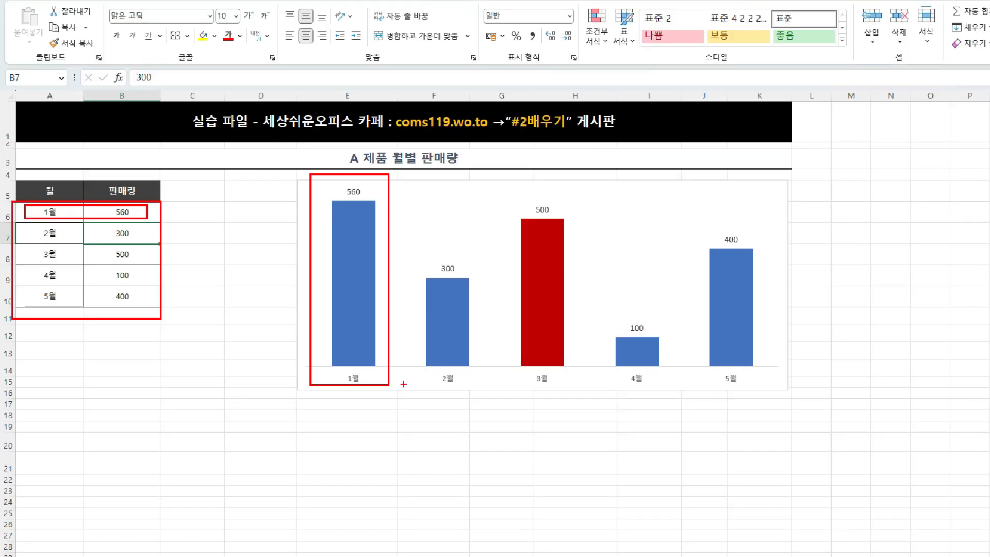
key("Escape")
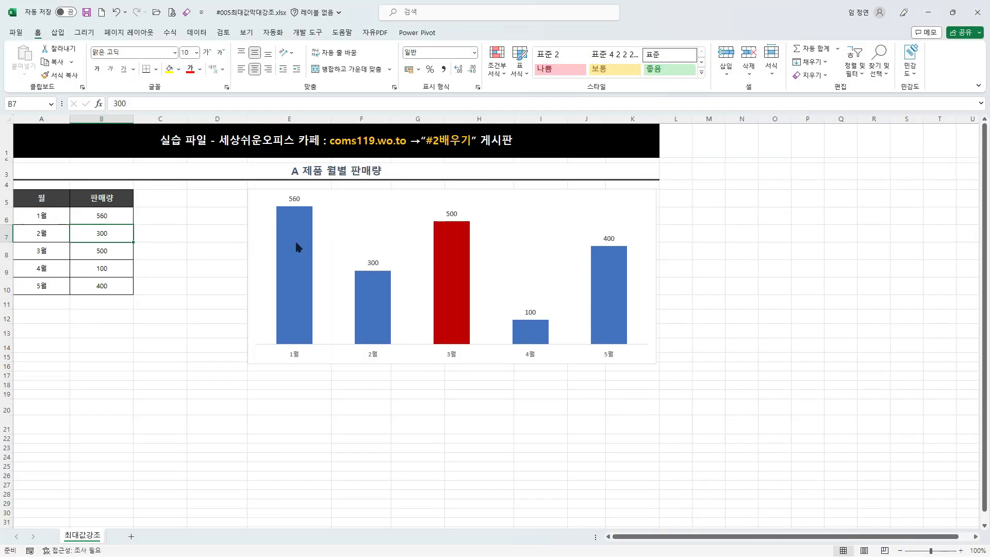
left_click(453, 267)
left_click(452, 263)
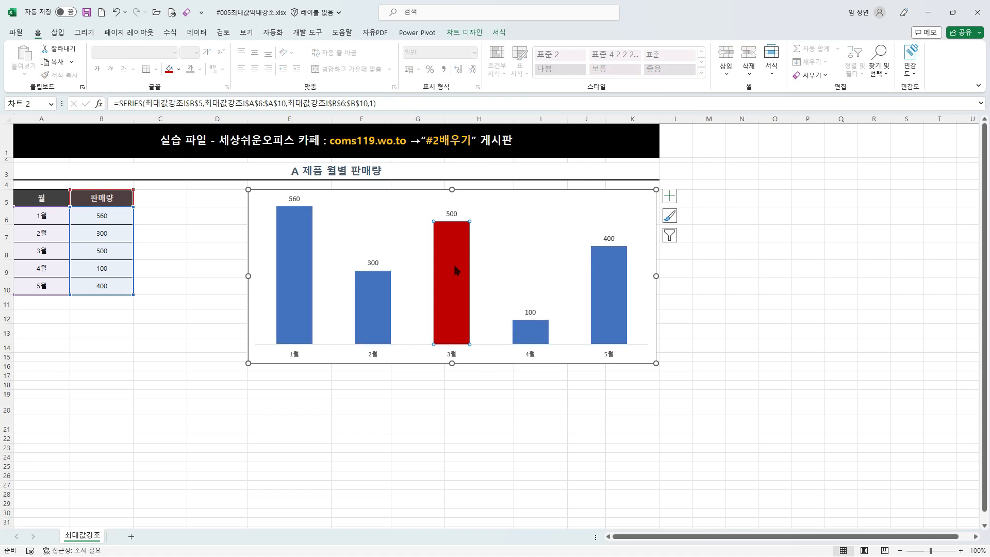
left_click(500, 33)
key("ctrl+2")
mouse_move(435, 48)
left_mouse_down()
mouse_move(475, 171)
mouse_move(474, 240)
mouse_move(486, 223)
left_mouse_up()
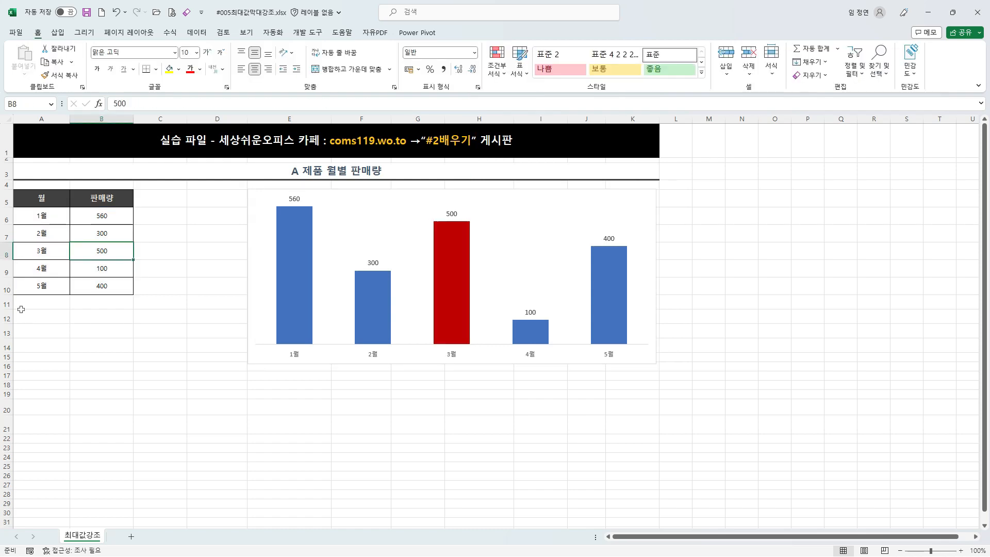
key("ctrl+1")
key("Escape")
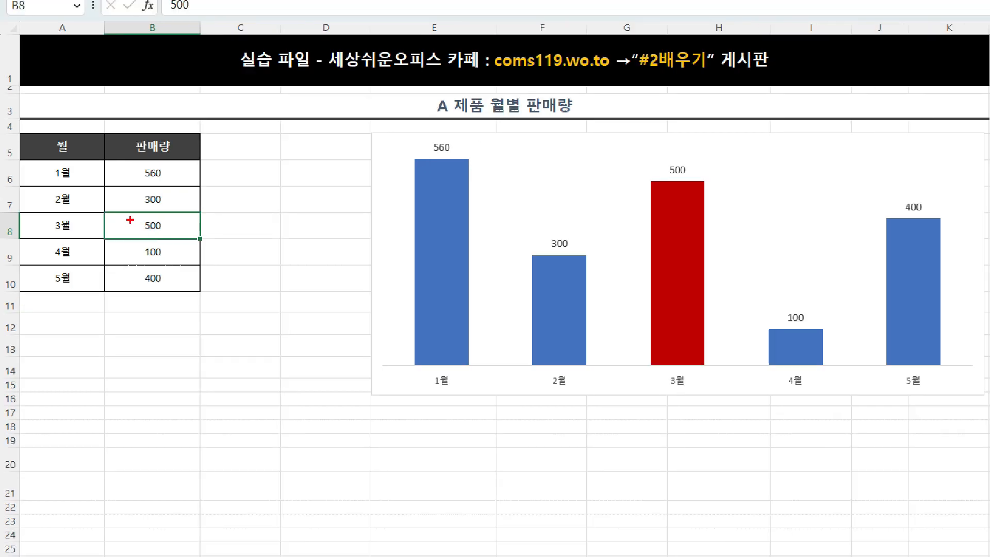
mouse_move(116, 211)
left_mouse_down()
mouse_move(168, 235)
mouse_move(217, 240)
mouse_move(396, 88)
mouse_move(661, 111)
mouse_move(703, 180)
mouse_move(719, 136)
left_mouse_up()
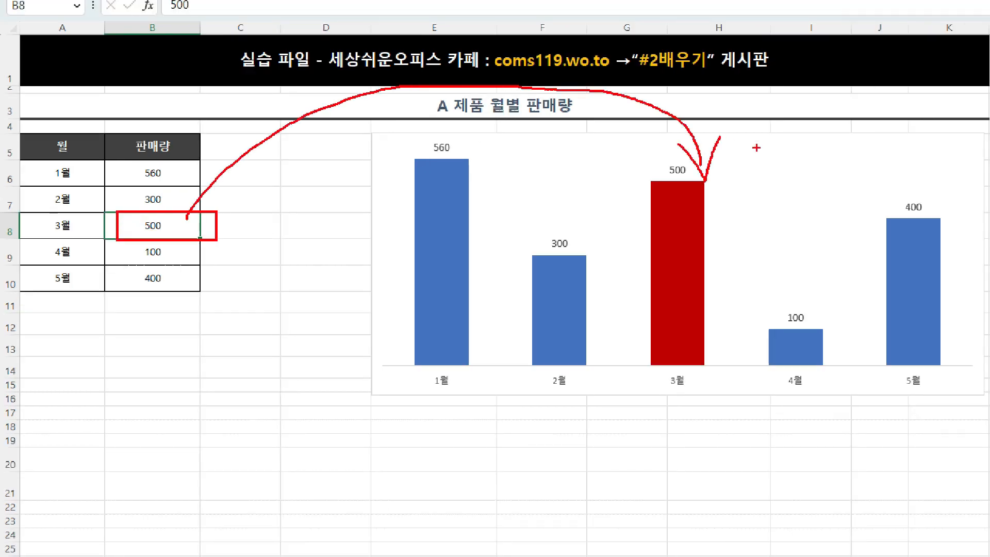
mouse_move(774, 153)
left_mouse_down()
mouse_move(753, 190)
mouse_move(809, 206)
left_mouse_up()
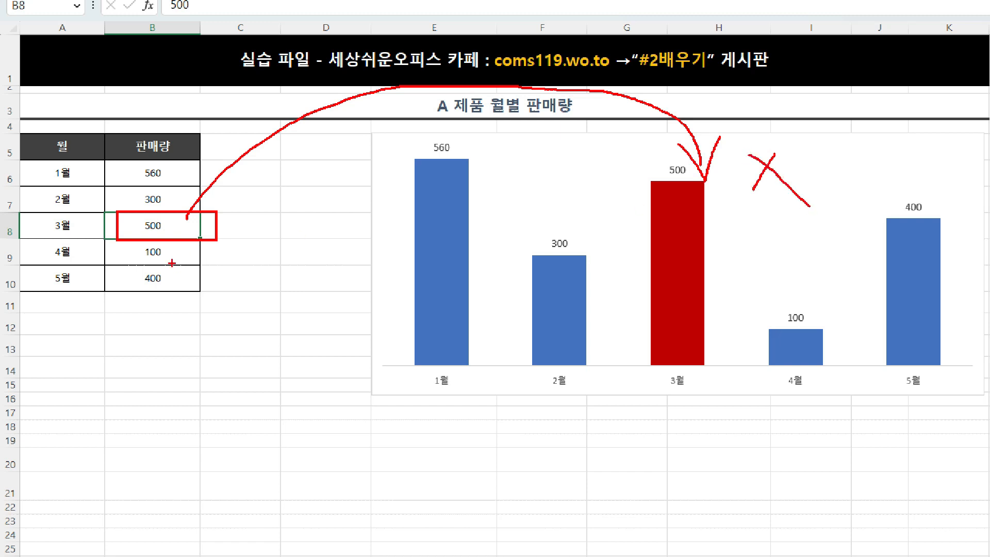
left_click_drag(106, 161, 199, 287)
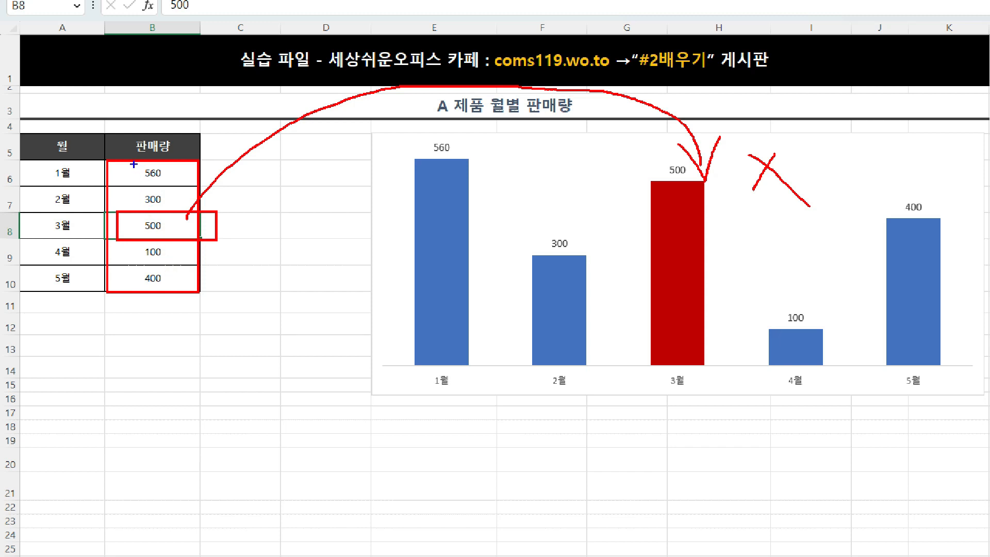
mouse_move(133, 164)
left_mouse_down()
mouse_move(189, 185)
mouse_move(254, 176)
mouse_move(421, 211)
mouse_move(411, 213)
left_mouse_up()
left_click_drag(427, 147, 449, 138)
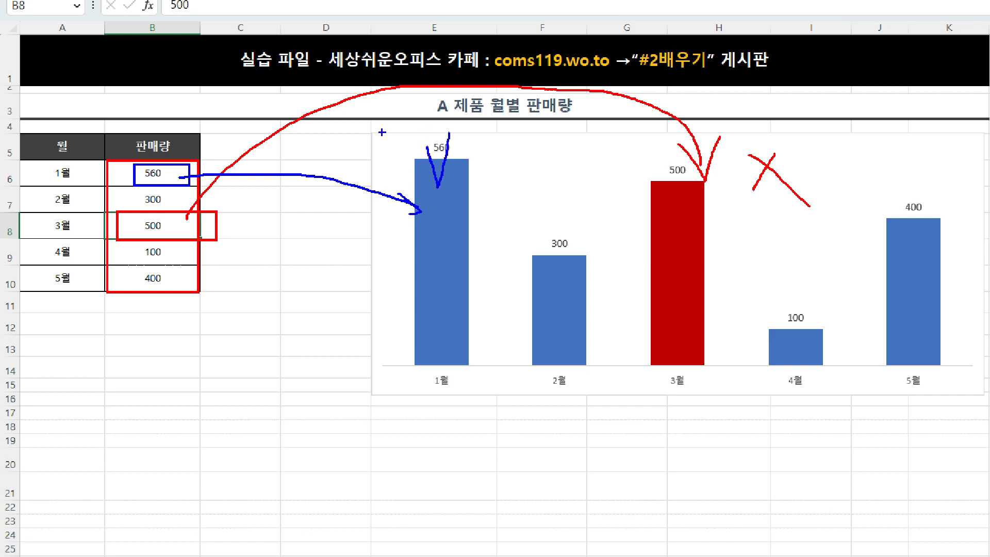
mouse_move(134, 237)
left_mouse_down()
mouse_move(170, 260)
mouse_move(249, 381)
mouse_move(816, 382)
left_mouse_up()
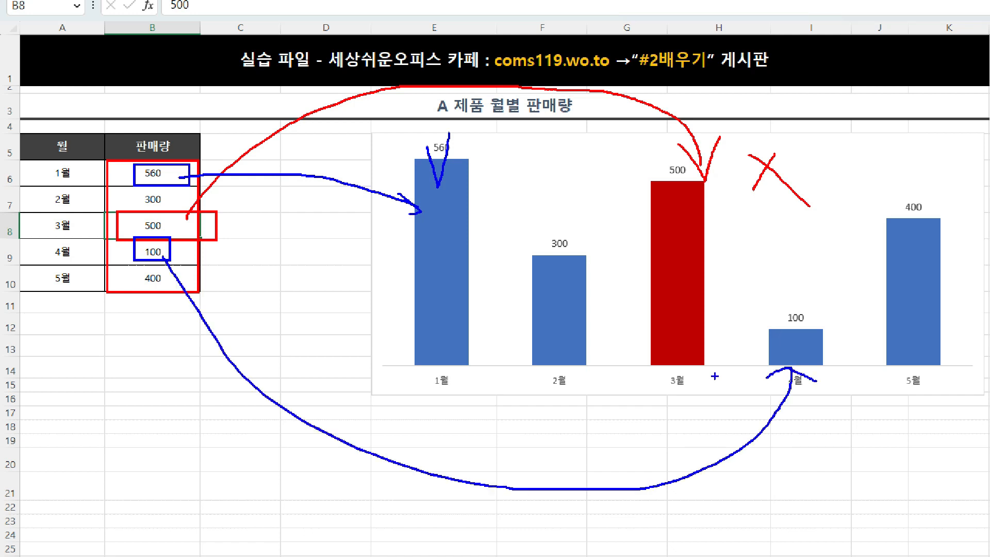
mouse_move(133, 189)
left_mouse_down()
mouse_move(396, 305)
mouse_move(565, 318)
mouse_move(566, 357)
left_mouse_up()
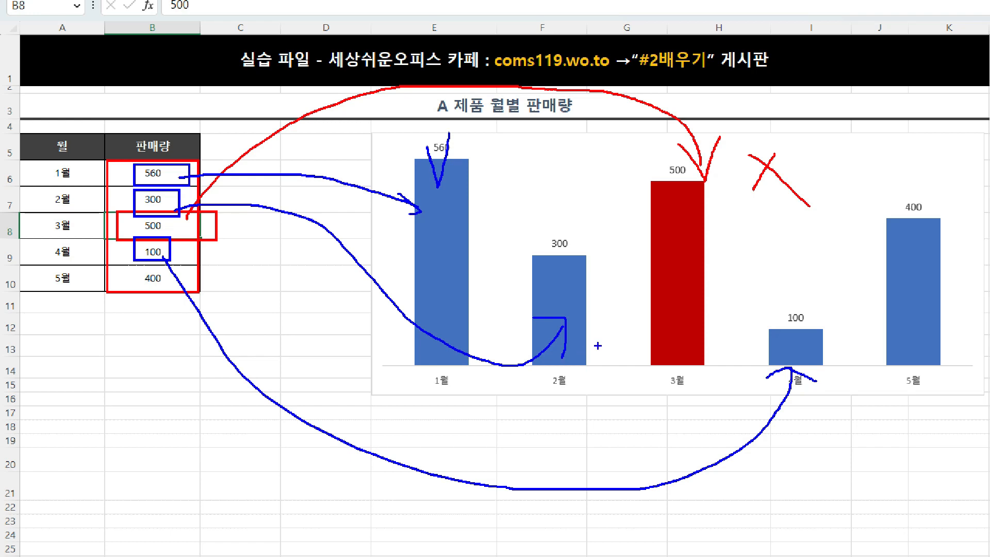
key("Escape")
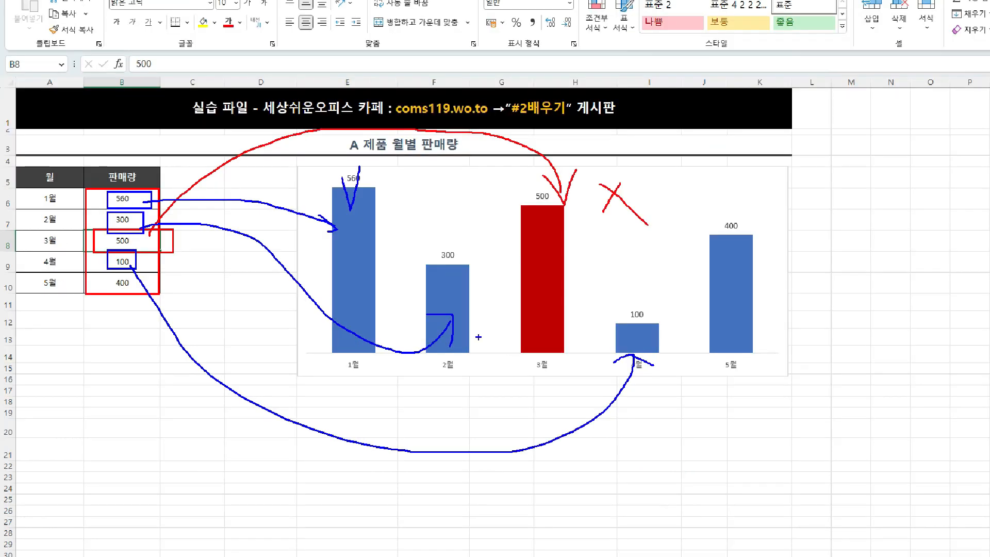
Step: Undo the 1월 sales change and the dark red fill of the 3월 column
left_click(119, 13)
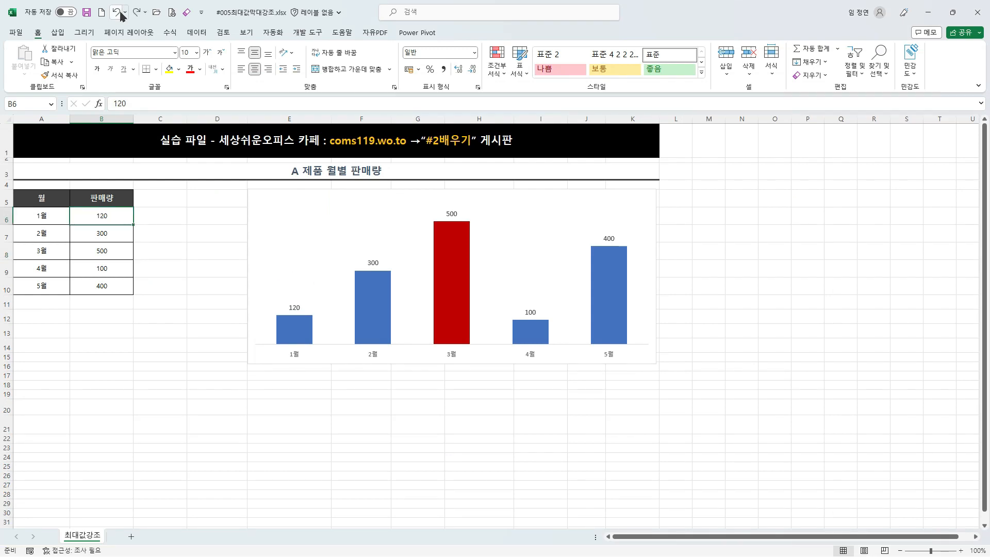
left_click(120, 14)
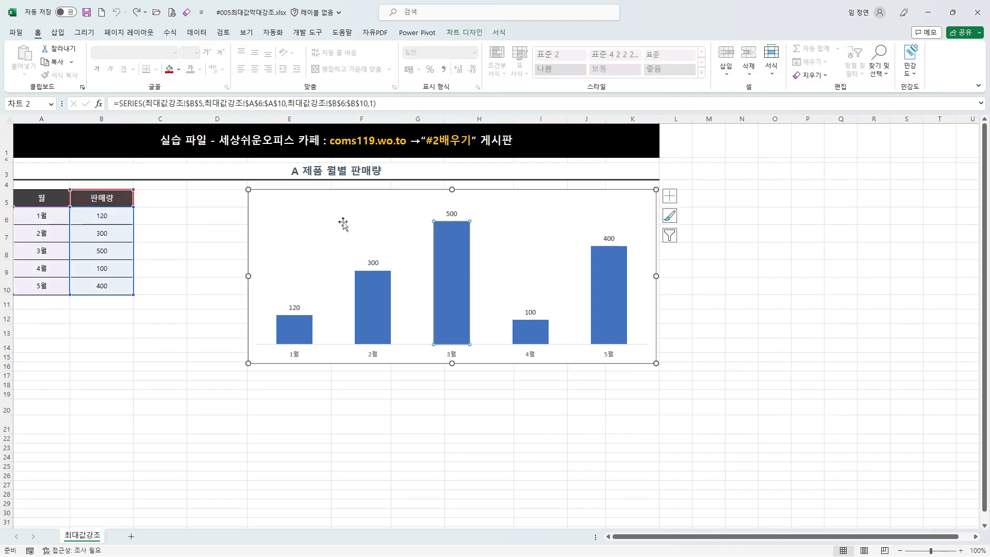
Step: Examine how the table's month and 판매량 columns supply the chart's axis labels and its single data series
left_click(275, 196)
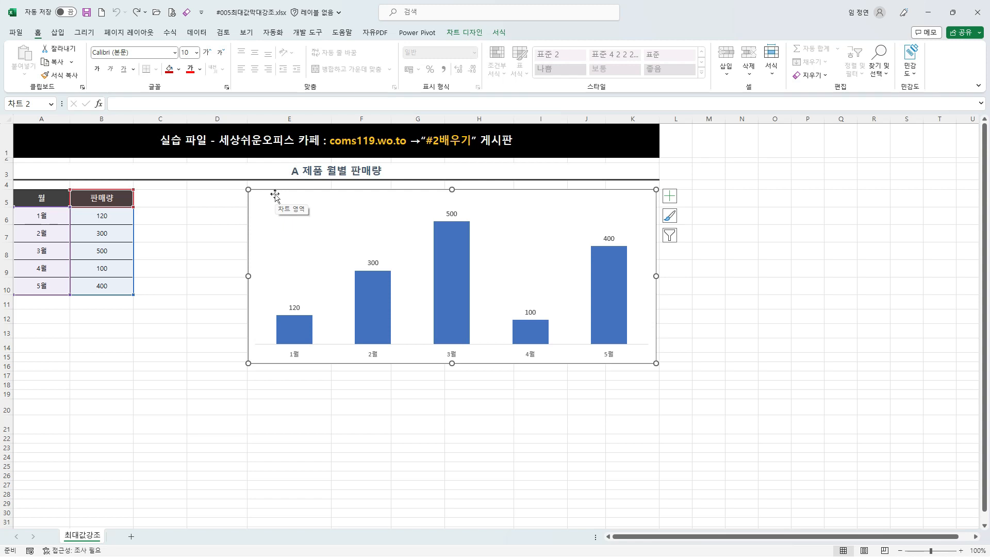
key("ctrl+2")
mouse_move(7, 179)
left_mouse_down()
mouse_move(68, 221)
mouse_move(144, 303)
left_mouse_up()
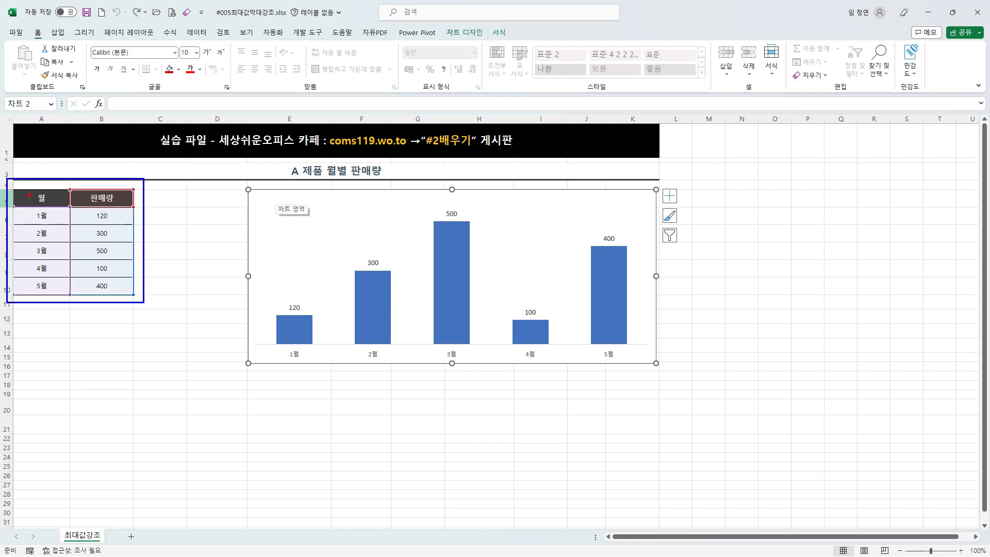
mouse_move(9, 178)
left_mouse_down()
mouse_move(66, 260)
mouse_move(69, 303)
mouse_move(304, 402)
mouse_move(372, 356)
mouse_move(384, 375)
left_mouse_up()
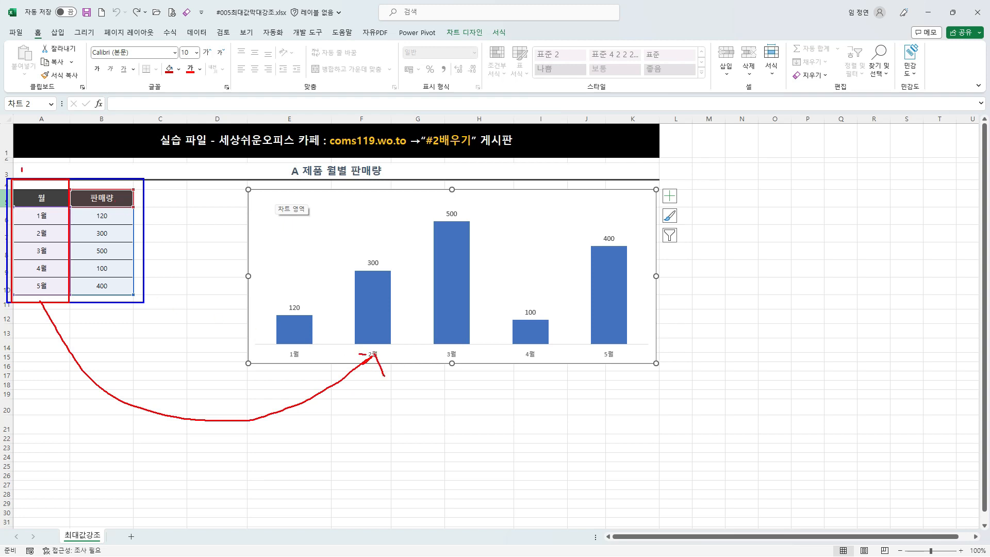
mouse_move(22, 169)
left_mouse_down()
mouse_move(104, 191)
mouse_move(136, 308)
left_mouse_up()
mouse_move(112, 308)
left_mouse_down()
mouse_move(117, 318)
mouse_move(293, 274)
mouse_move(359, 297)
left_mouse_up()
left_click_drag(360, 297, 335, 306)
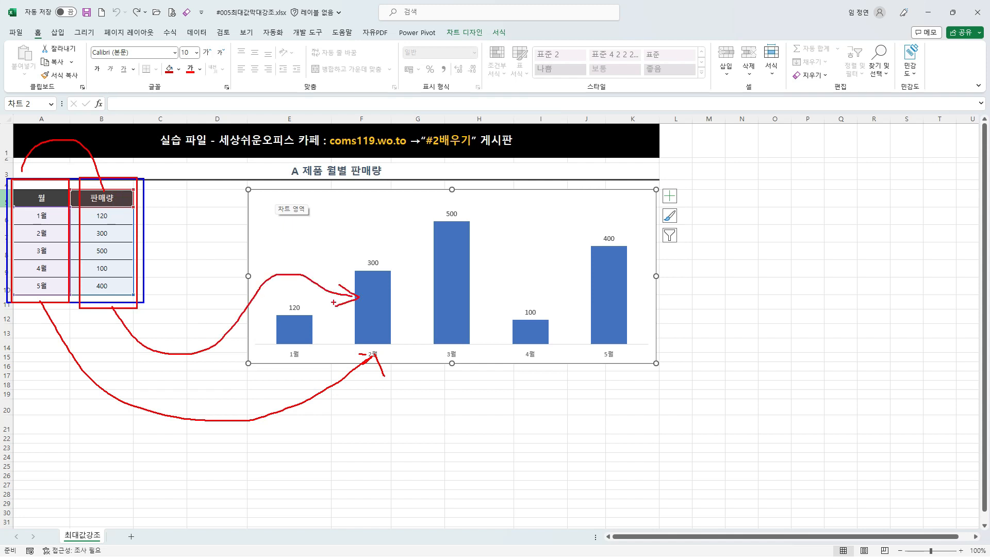
mouse_move(115, 158)
left_mouse_down()
mouse_move(114, 181)
mouse_move(125, 164)
left_mouse_up()
mouse_move(225, 222)
left_mouse_down()
mouse_move(226, 250)
mouse_move(248, 242)
mouse_move(229, 259)
left_mouse_up()
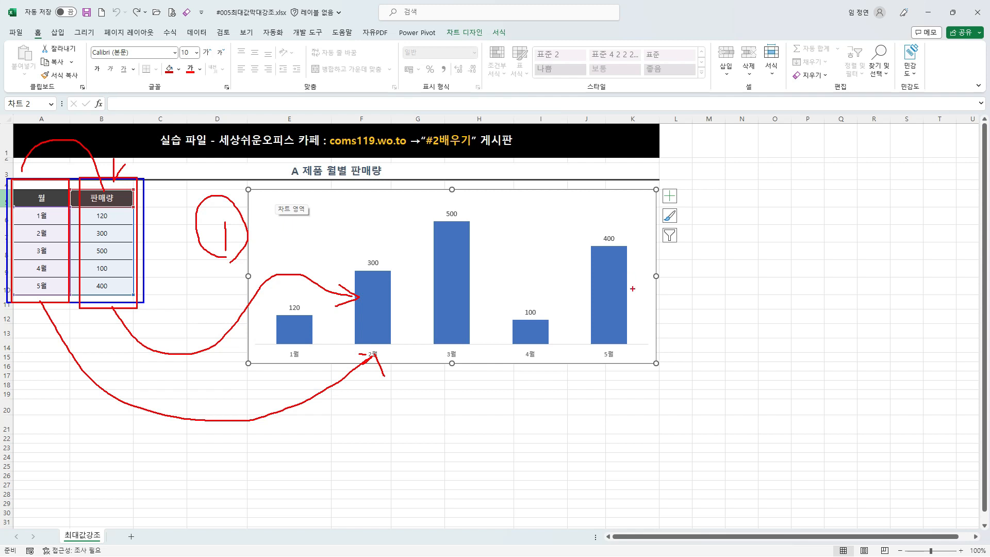
key("Escape")
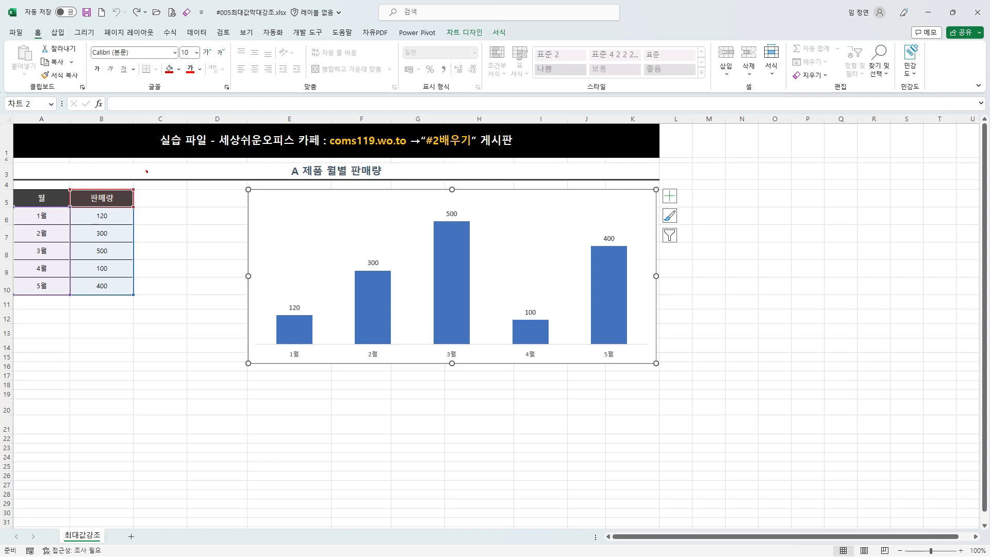
Step: Duplicate the 판매량 column B5:B10 into the adjacent column, starting at cell C5
mouse_move(147, 171)
left_mouse_down()
mouse_move(153, 215)
mouse_move(102, 203)
mouse_move(96, 288)
left_mouse_up()
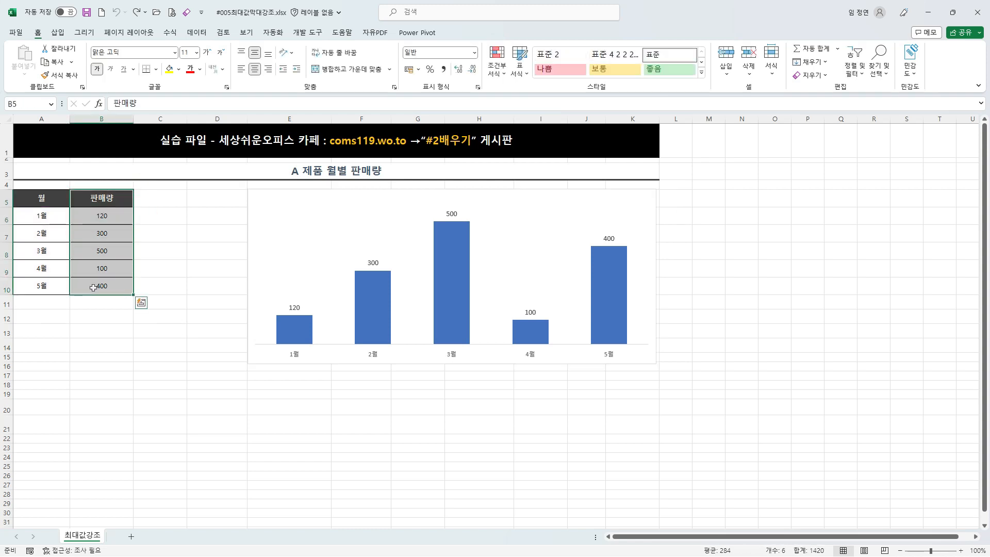
key("ctrl+c")
left_click(157, 198)
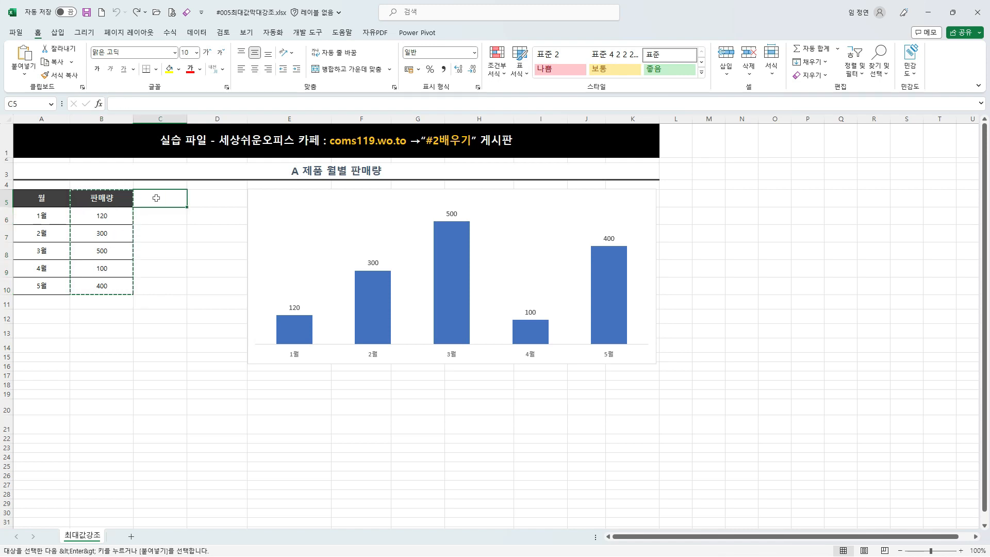
key("ctrl+v")
left_click(158, 237)
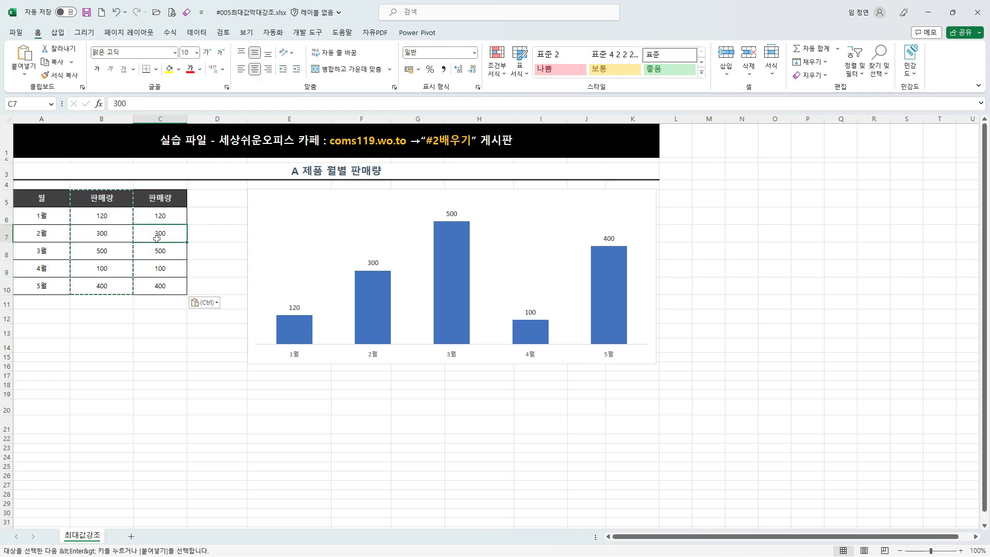
Step: Extend the chart's source data range to A5:C10 so the copied 판매량 column is added as a second series
mouse_move(304, 182)
left_mouse_down()
mouse_move(312, 206)
mouse_move(324, 168)
left_mouse_up()
left_click_drag(158, 185, 169, 163)
left_click(336, 193)
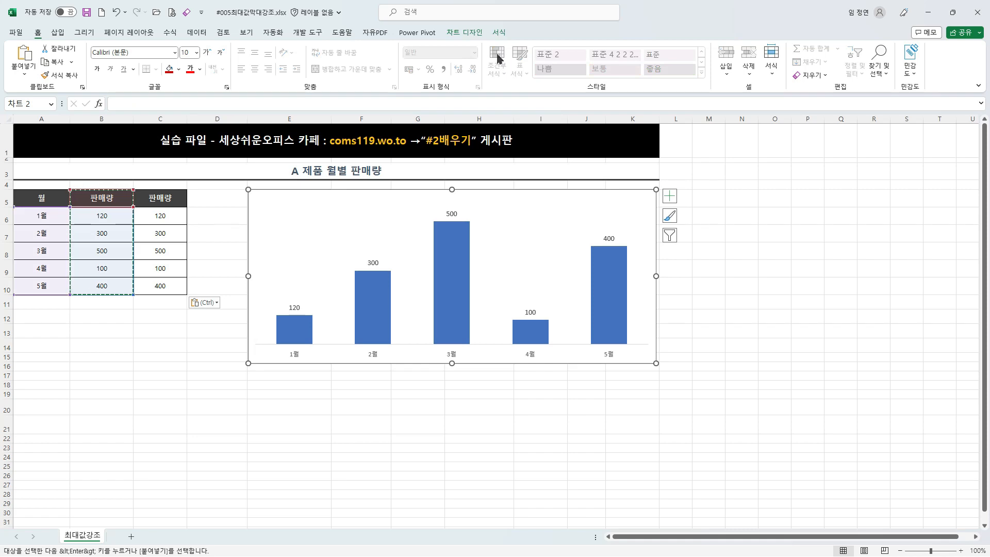
left_click(465, 32)
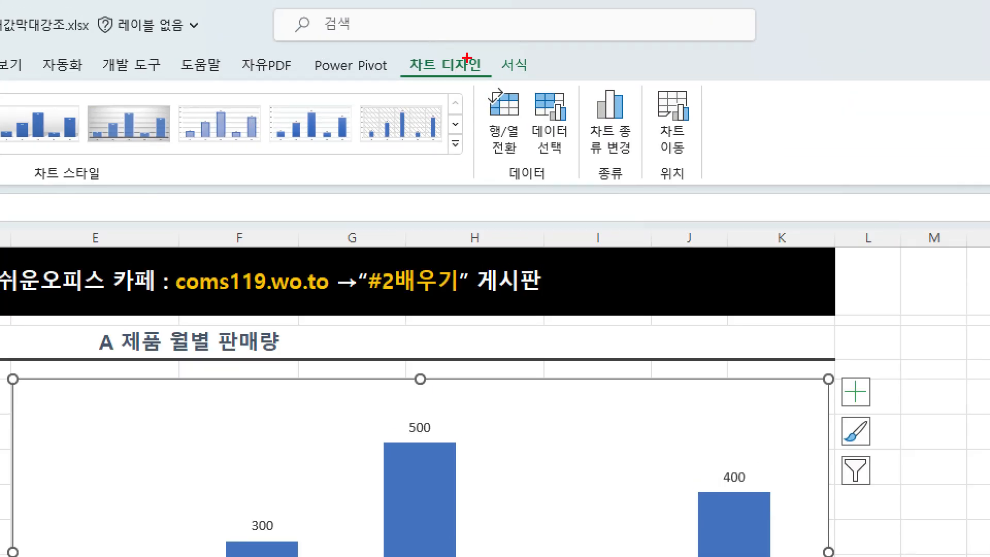
left_click_drag(523, 79, 599, 192)
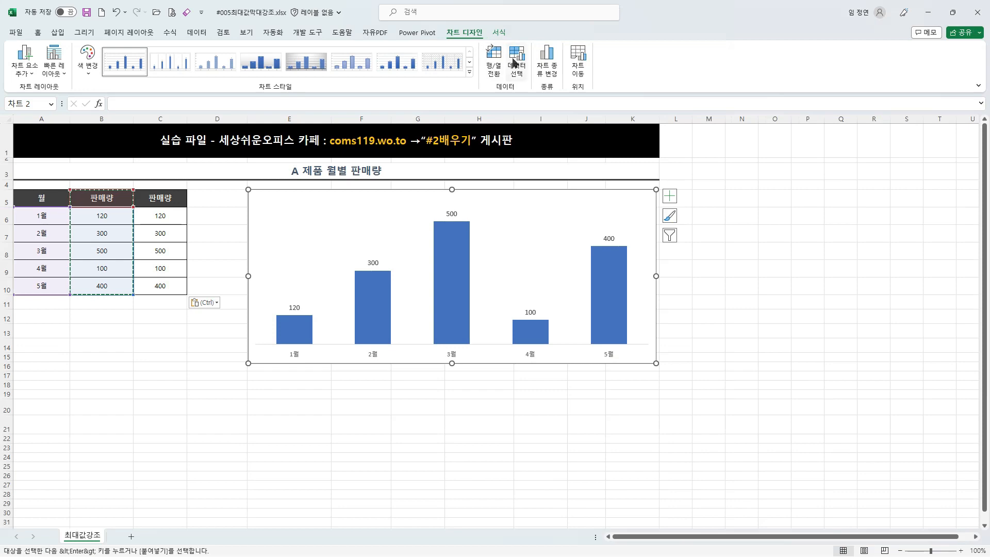
left_click(537, 95)
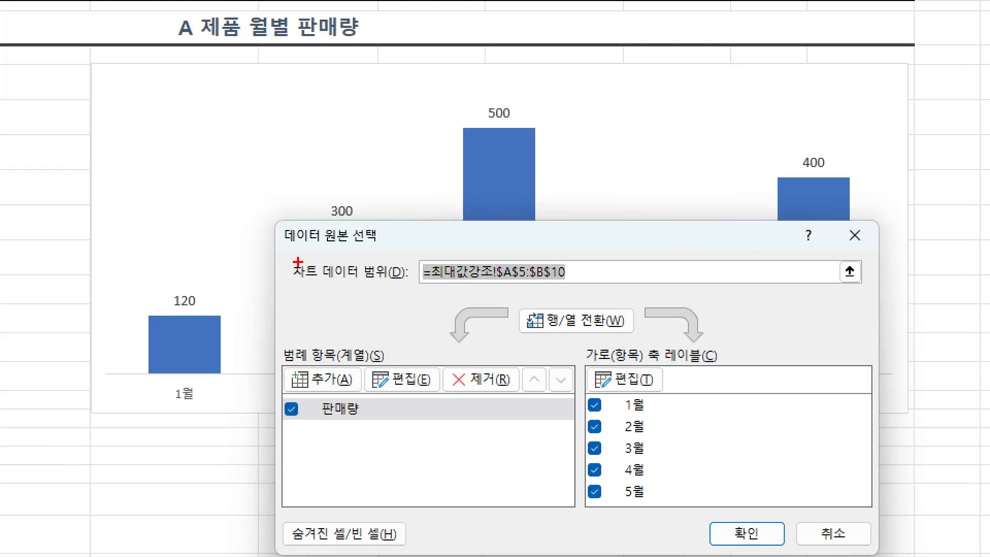
left_click_drag(330, 283, 503, 309)
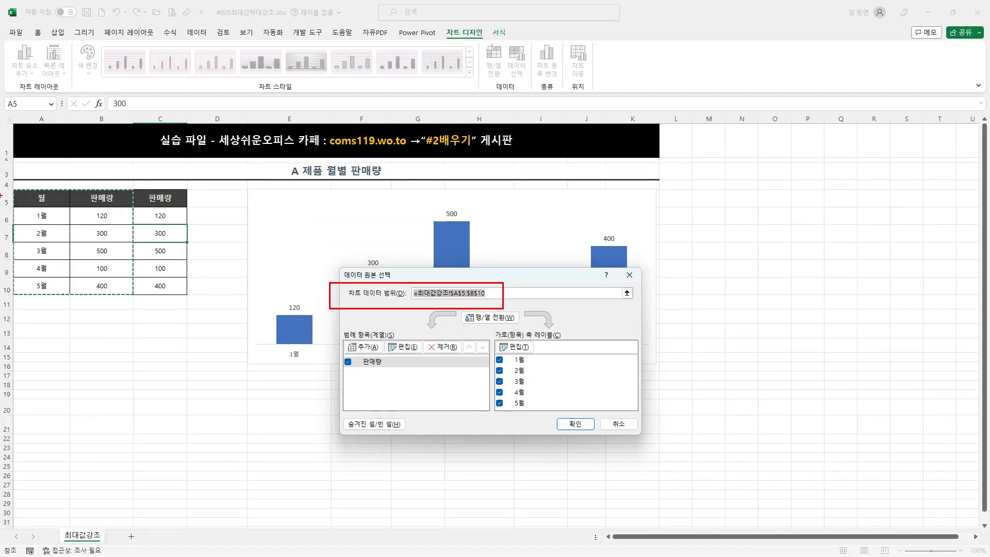
left_click_drag(0, 182, 142, 309)
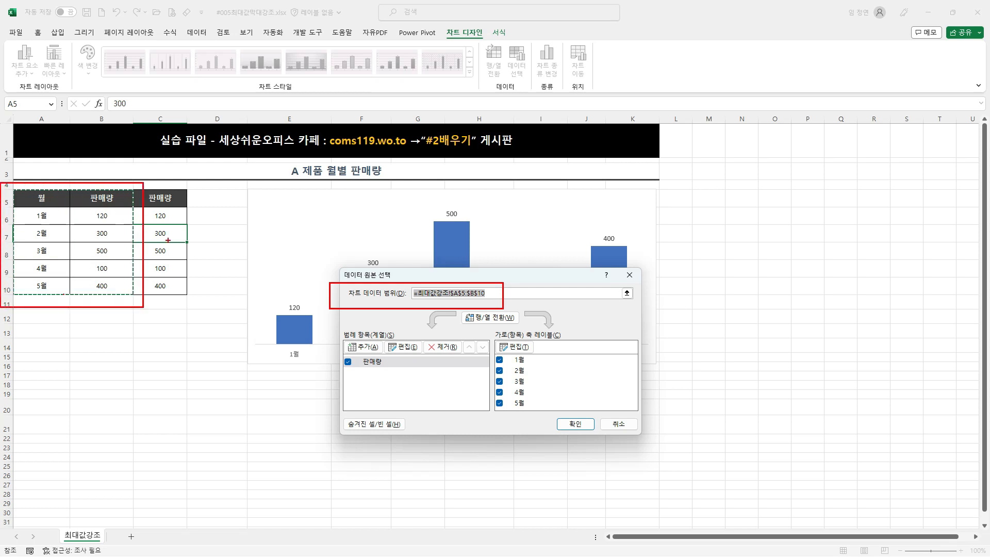
left_click_drag(162, 170, 174, 157)
key("Escape")
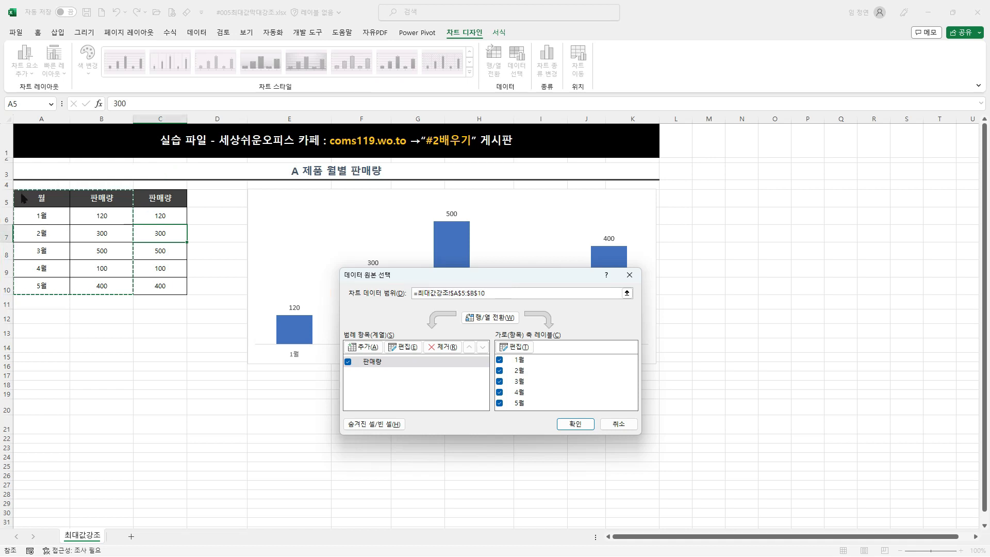
mouse_move(23, 198)
left_mouse_down()
mouse_move(157, 217)
mouse_move(156, 284)
left_mouse_up()
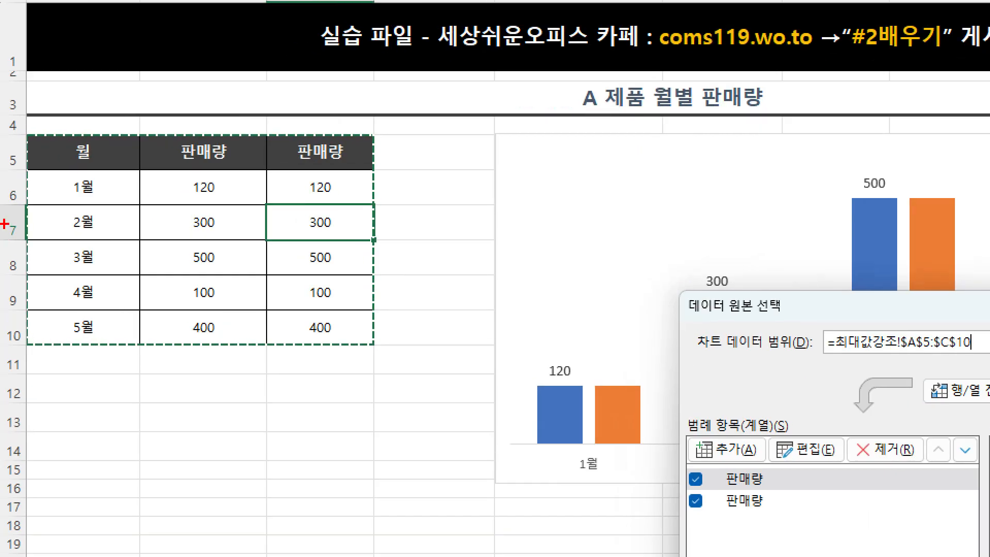
mouse_move(9, 151)
left_mouse_down()
mouse_move(186, 294)
mouse_move(21, 313)
left_mouse_up()
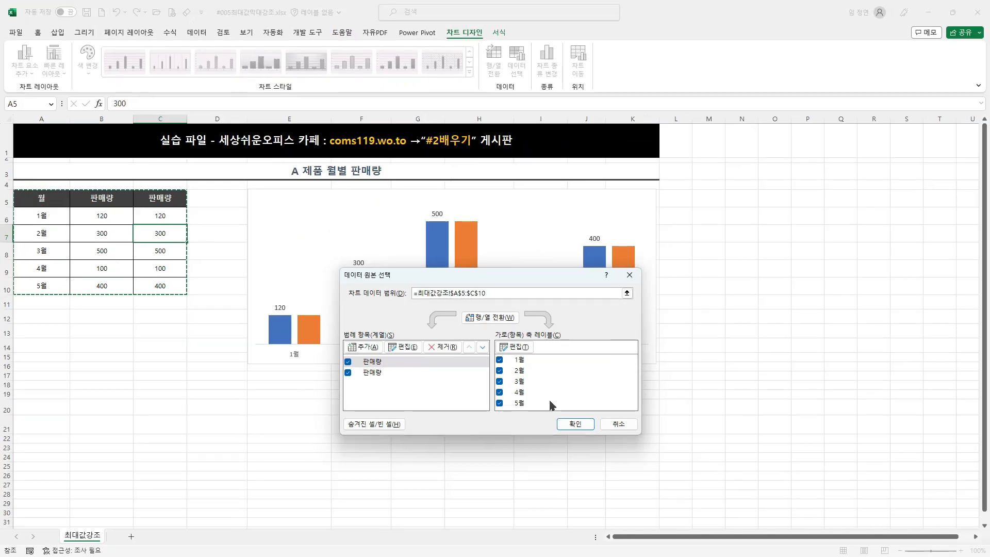
left_click(582, 426)
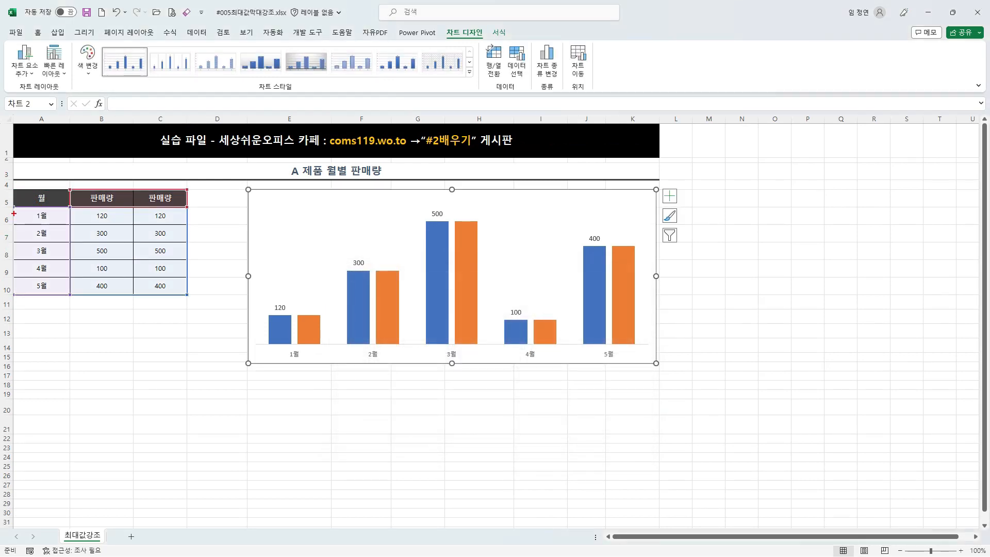
Step: Trace the month labels and both 판매량 columns of the table to their matching labels and columns in the chart
mouse_move(8, 186)
left_mouse_down()
mouse_move(74, 311)
mouse_move(266, 409)
mouse_move(341, 351)
mouse_move(348, 366)
left_mouse_up()
mouse_move(101, 281)
left_mouse_down()
mouse_move(117, 332)
mouse_move(246, 295)
mouse_move(276, 312)
mouse_move(287, 301)
left_mouse_up()
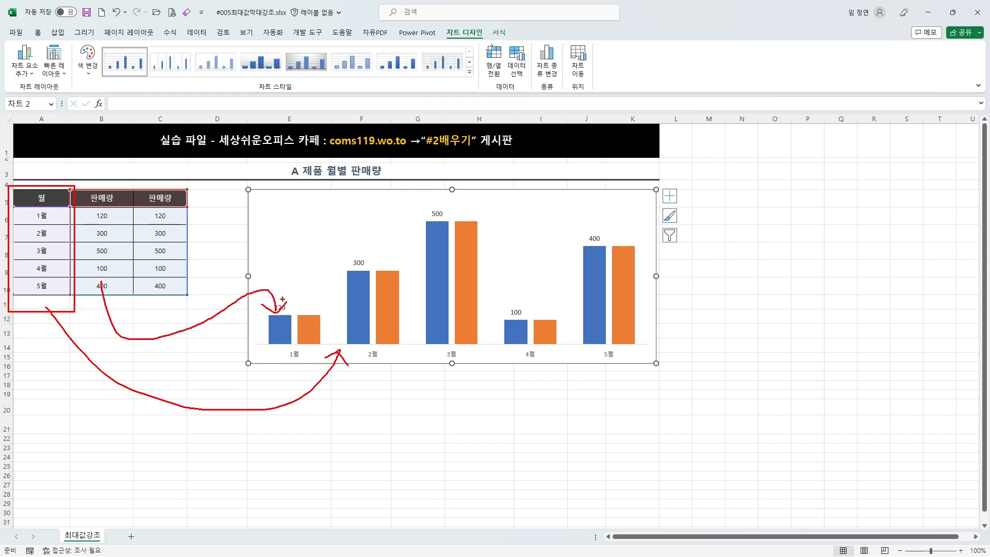
mouse_move(165, 238)
left_mouse_down()
mouse_move(377, 235)
mouse_move(384, 264)
mouse_move(396, 253)
left_mouse_up()
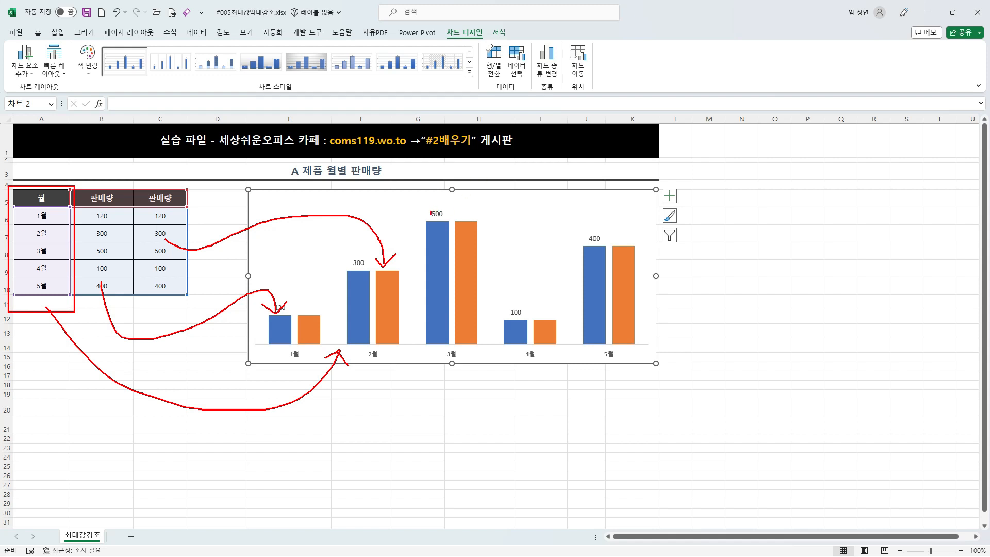
left_click_drag(431, 212, 450, 201)
mouse_move(631, 230)
left_mouse_down()
mouse_move(636, 255)
mouse_move(642, 228)
left_mouse_up()
key("Escape")
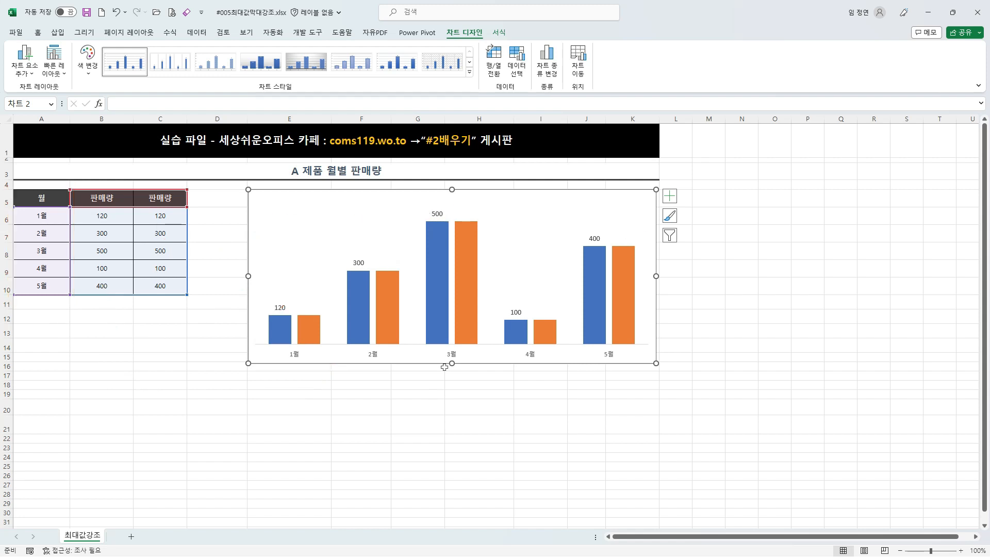
left_click_drag(357, 246, 356, 274)
left_click_drag(389, 246, 390, 270)
mouse_move(294, 297)
left_mouse_down()
mouse_move(309, 297)
mouse_move(269, 285)
left_mouse_up()
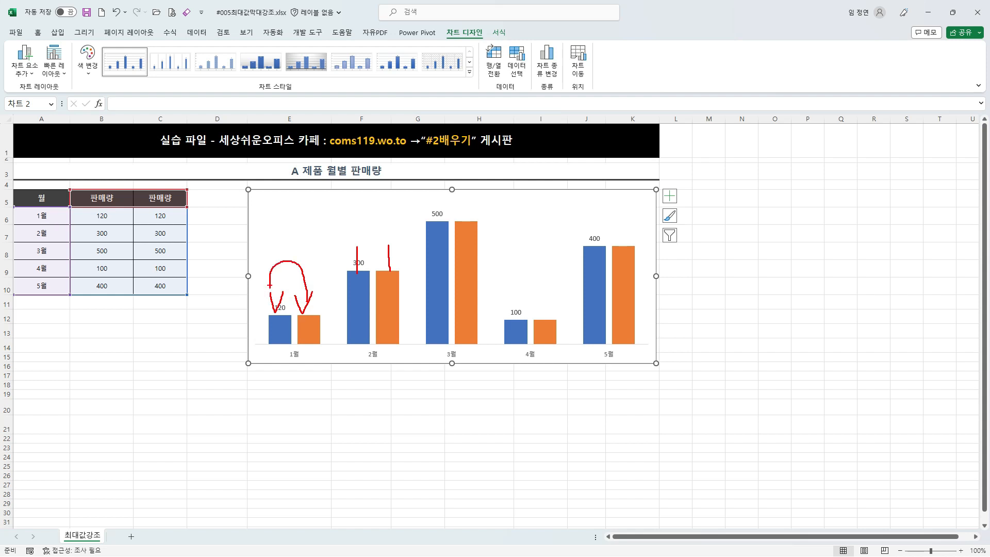
key("Escape")
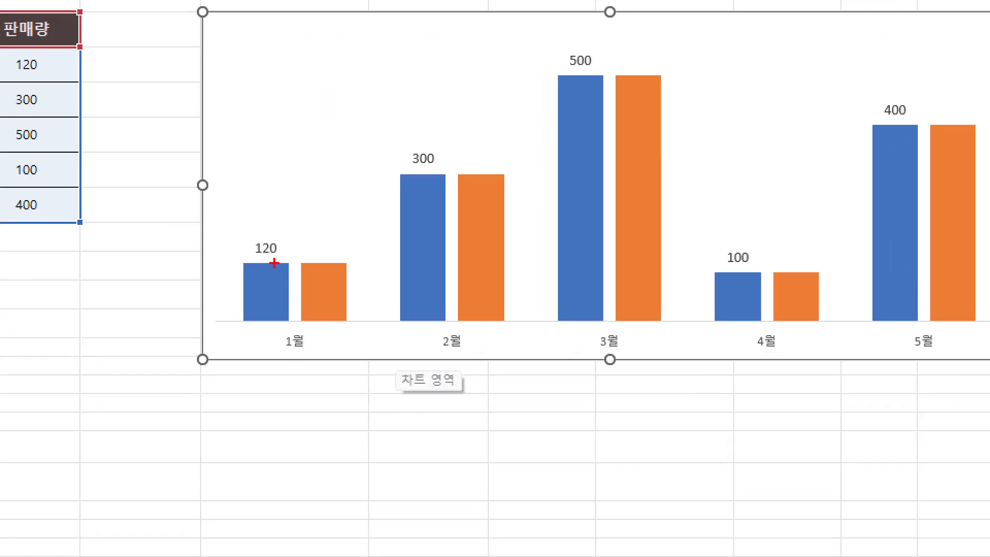
Step: Compare the blue and orange columns month by month, focusing on the orange 3월 column
left_click_drag(310, 303, 316, 322)
left_click_drag(338, 275, 343, 293)
left_click_drag(536, 113, 501, 194)
left_click_drag(649, 66, 648, 108)
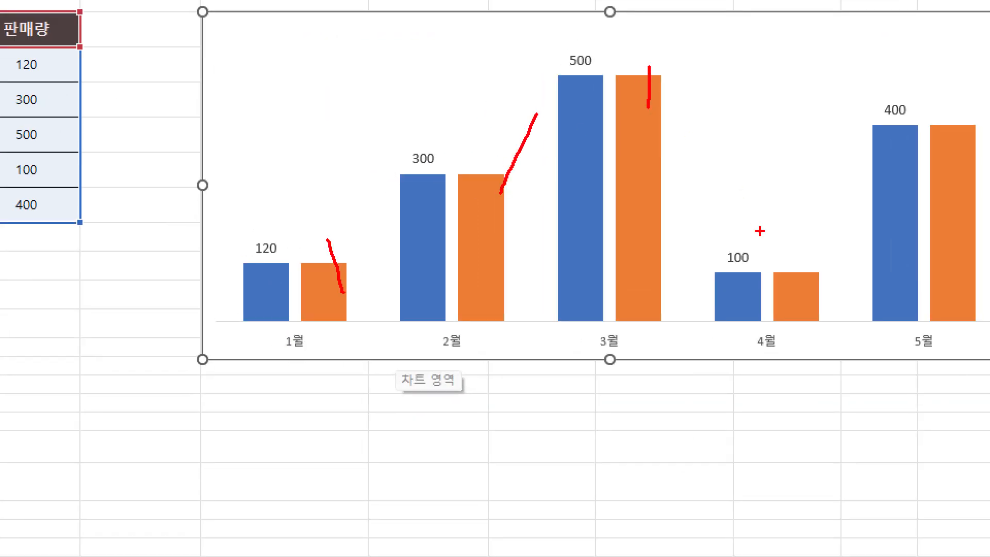
left_click_drag(781, 242, 791, 282)
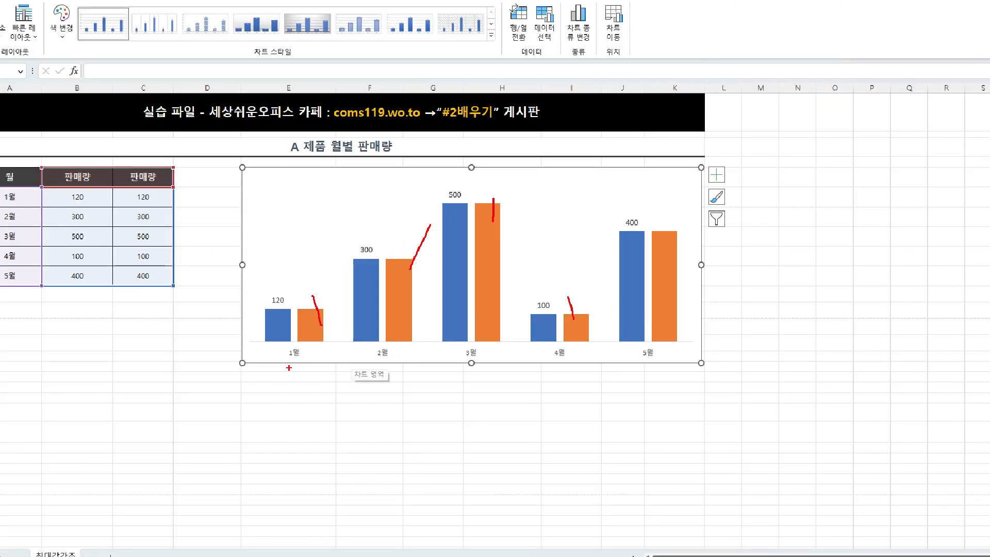
left_click_drag(467, 196, 505, 348)
left_click_drag(277, 287, 278, 311)
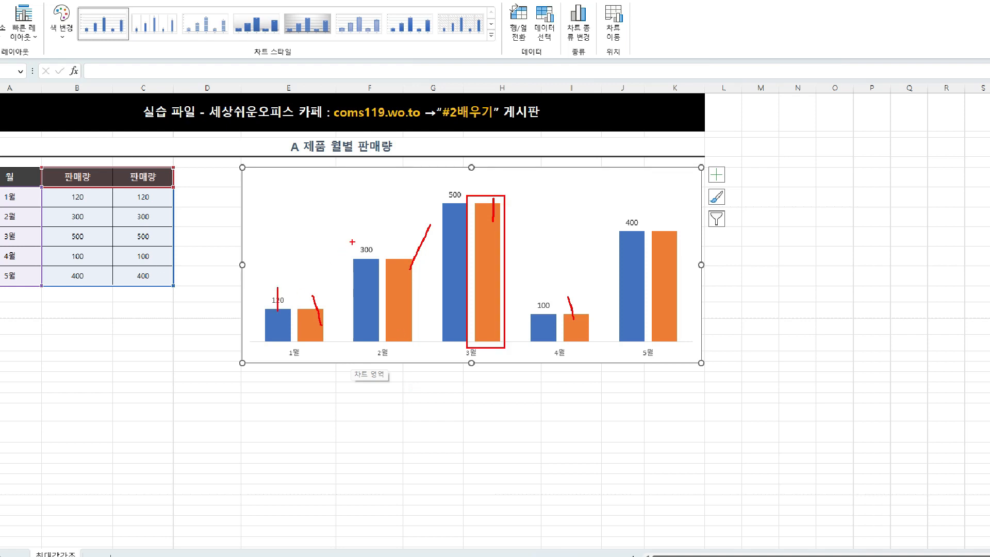
left_click_drag(353, 242, 359, 263)
left_click_drag(526, 296, 536, 325)
mouse_move(320, 316)
left_mouse_down()
mouse_move(313, 292)
mouse_move(275, 305)
left_mouse_up()
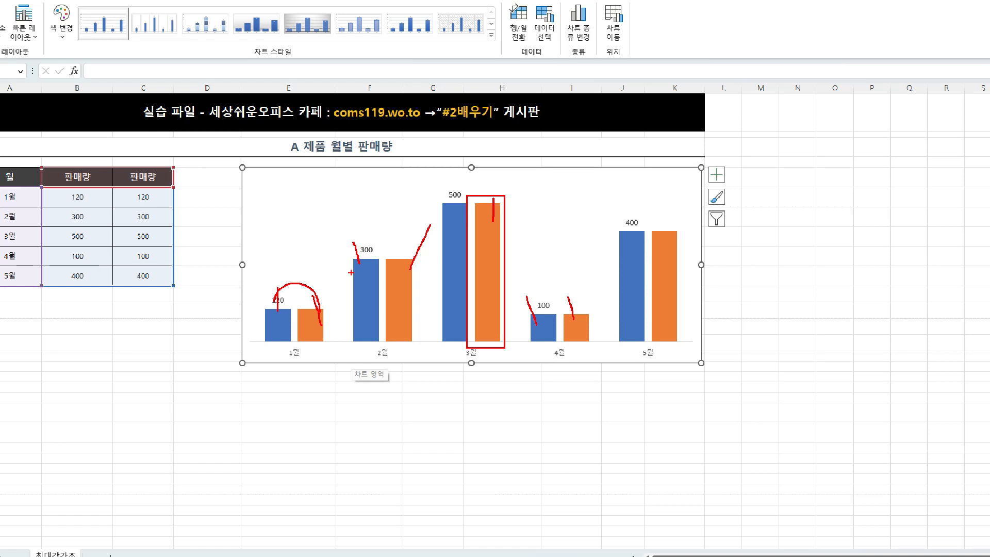
key("Escape")
Step: Examine the orange series to identify the maximum column to keep and the other months' columns to reduce to 0
key("ctrl+1")
left_click(304, 371)
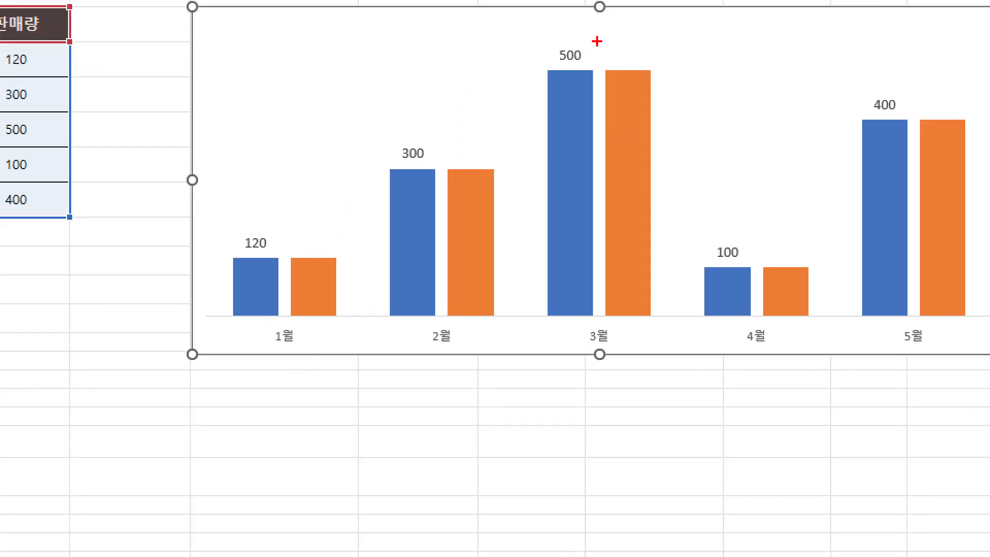
left_click_drag(596, 41, 669, 340)
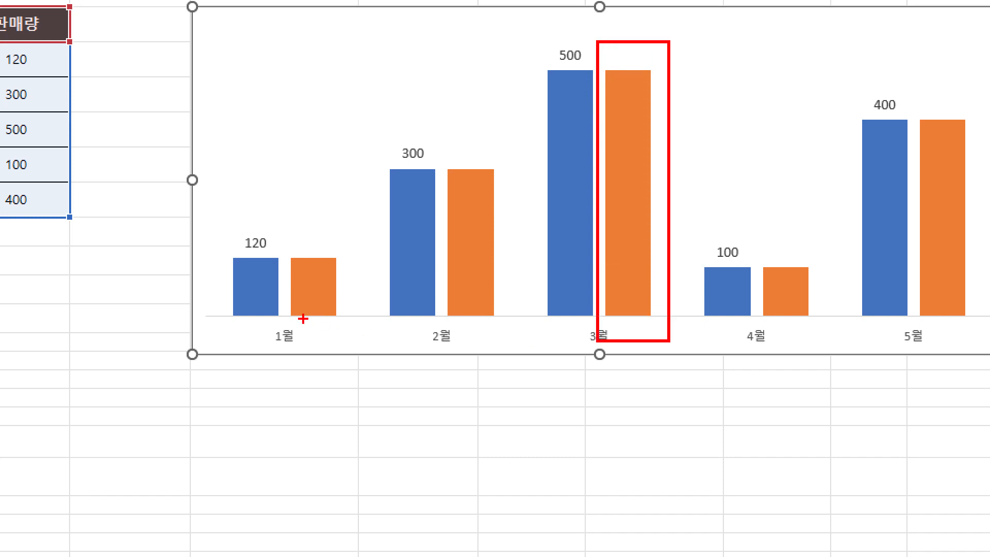
left_click_drag(299, 318, 346, 320)
left_click_drag(336, 196, 312, 244)
left_click_drag(300, 203, 351, 255)
left_click_drag(498, 145, 471, 198)
left_click_drag(467, 155, 501, 203)
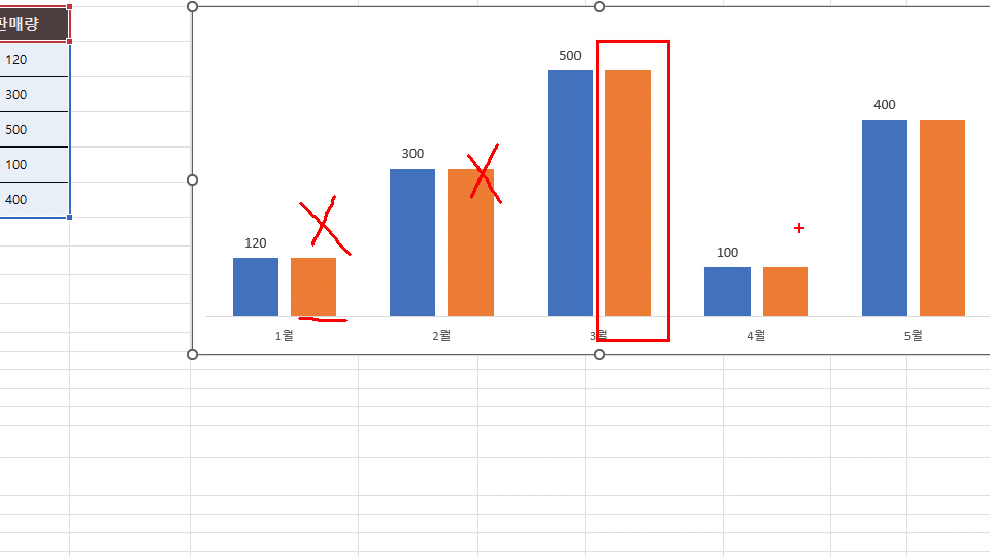
mouse_move(805, 231)
left_mouse_down()
mouse_move(801, 281)
mouse_move(817, 272)
left_mouse_up()
mouse_move(314, 317)
left_mouse_down()
mouse_move(326, 340)
mouse_move(311, 361)
mouse_move(323, 352)
left_mouse_up()
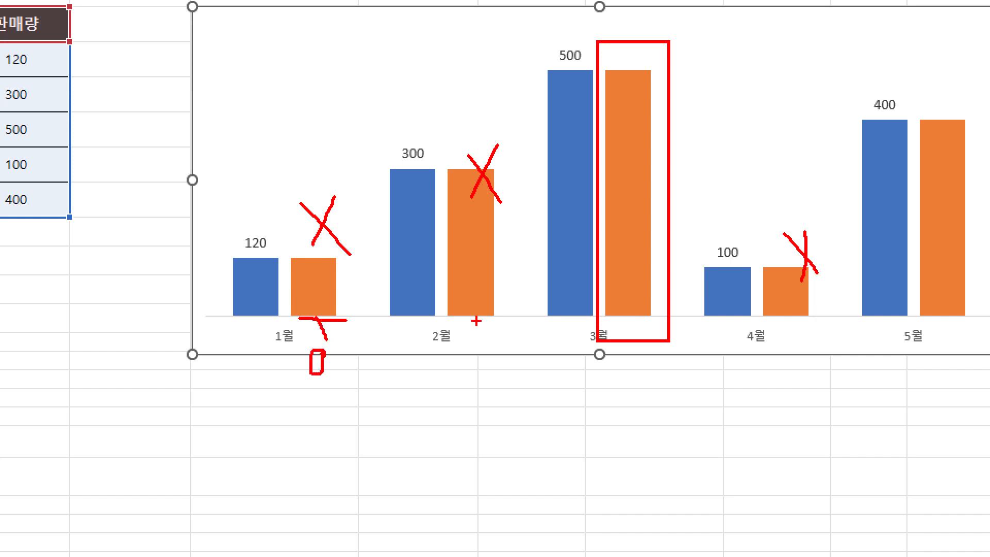
mouse_move(473, 312)
left_mouse_down()
mouse_move(489, 345)
mouse_move(477, 364)
mouse_move(489, 354)
left_mouse_up()
left_click_drag(291, 316, 328, 317)
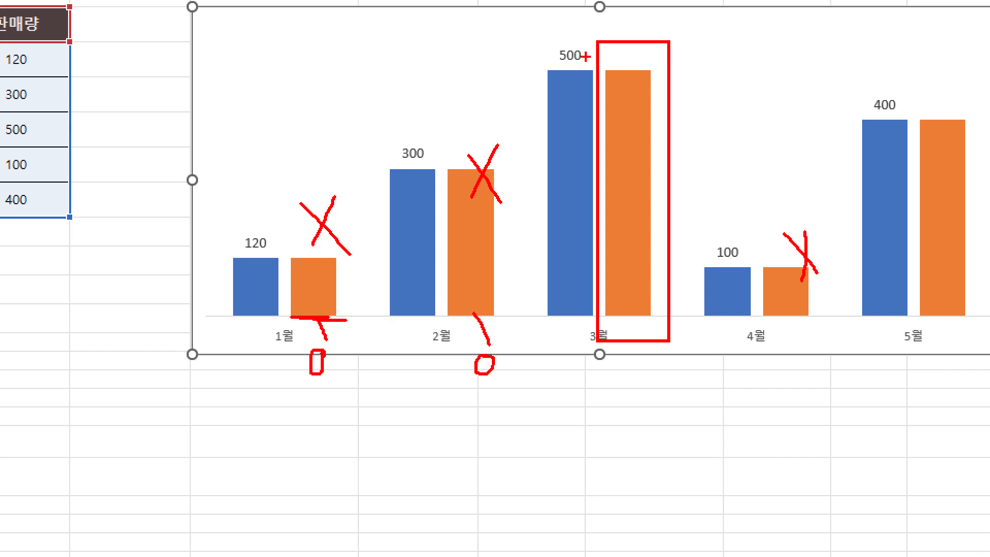
left_click_drag(633, 26, 673, 8)
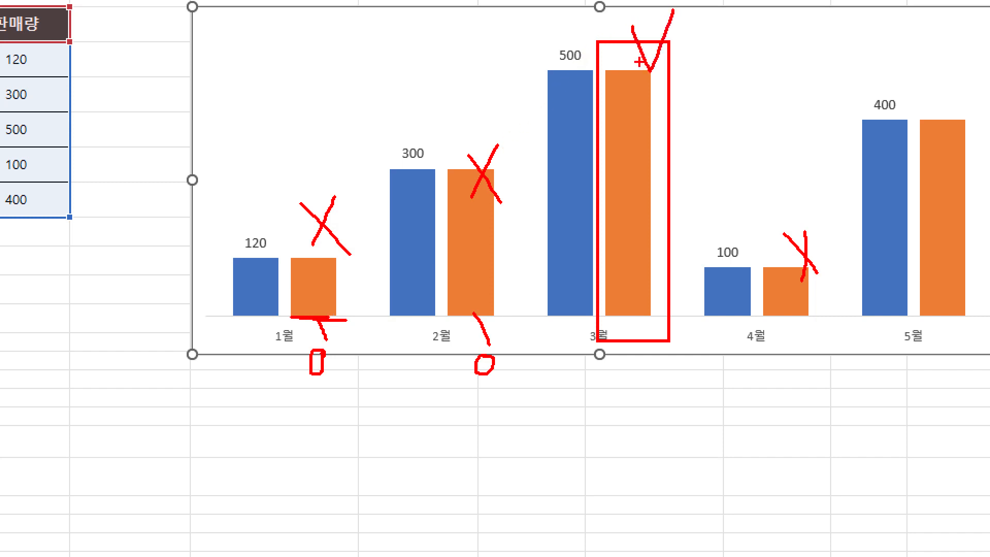
left_click_drag(624, 58, 630, 81)
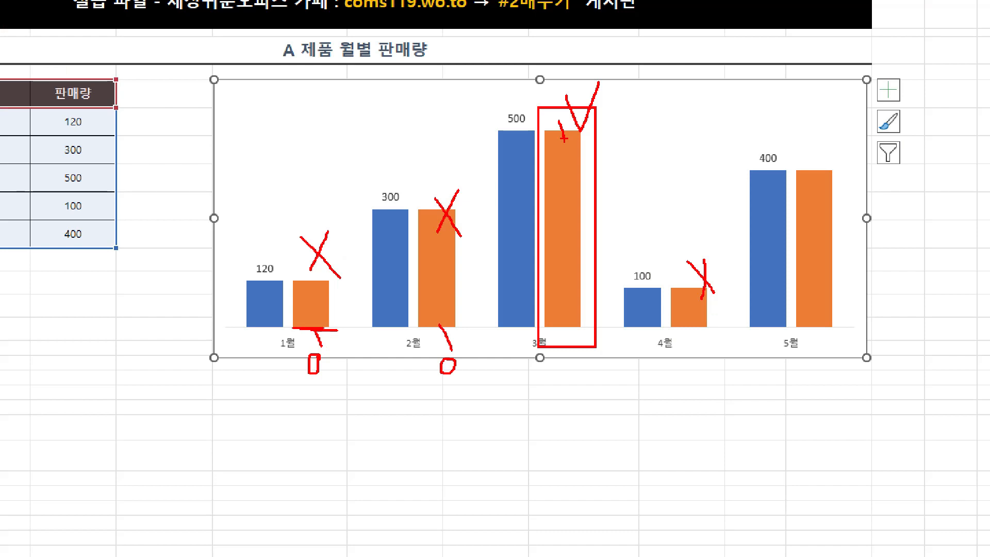
key("Escape")
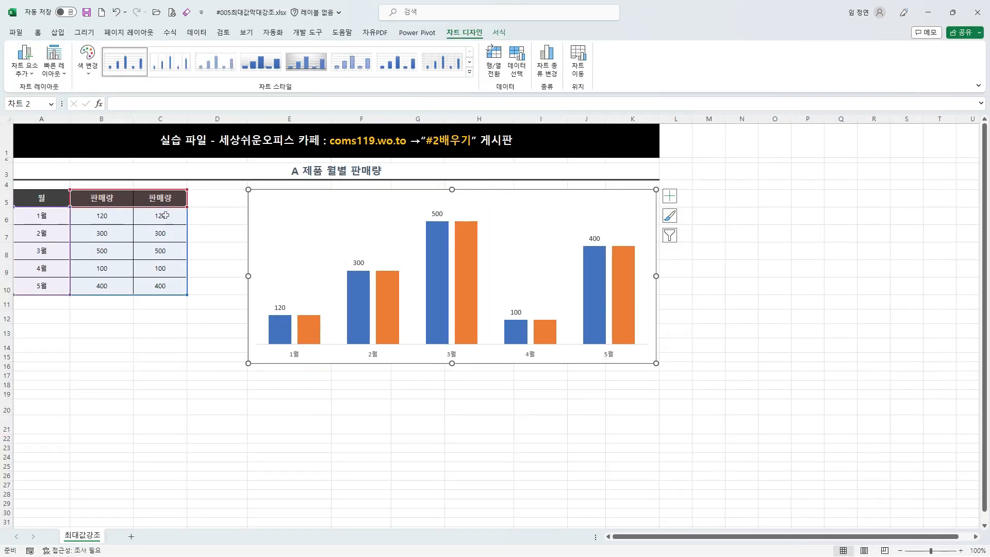
Step: Set the values for 1월, 2월, 4월 and 5월 in the second 판매량 column to 0
left_click_drag(163, 215, 165, 230)
type("0")
key("Return")
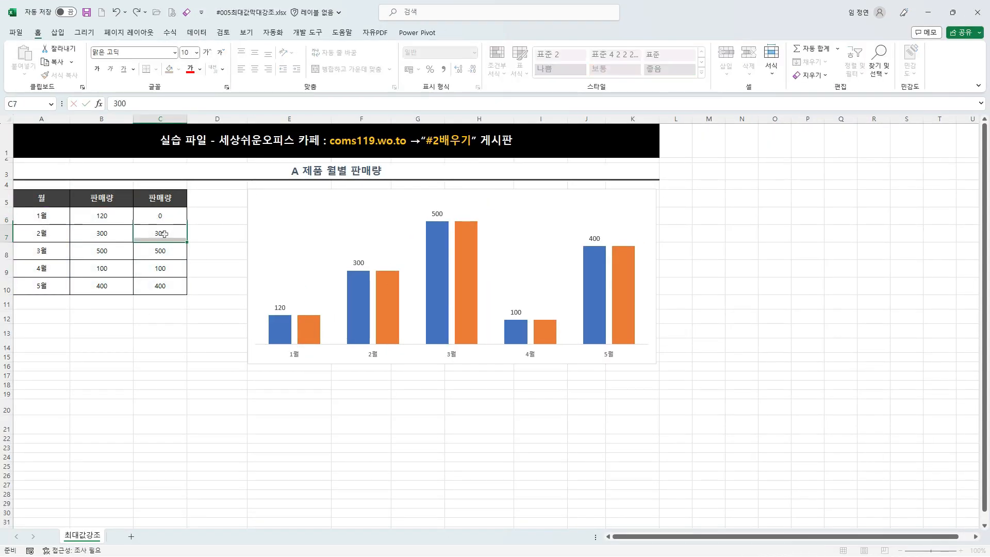
type("0")
left_click(163, 275)
type("0")
left_click(163, 287)
type("0")
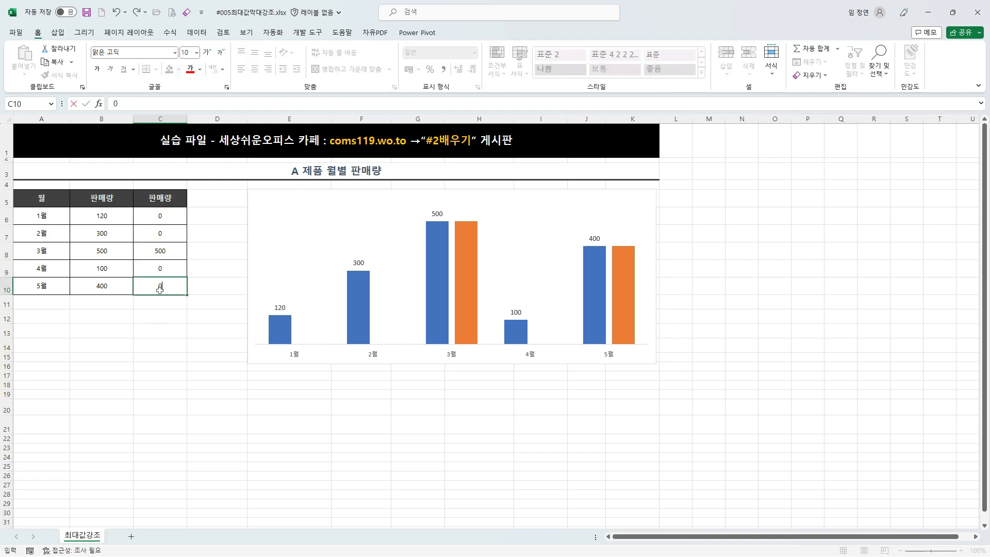
left_click(163, 253)
Step: Compare the 3월 and 1월 values in both 판매량 columns with their blue and orange chart columns
key("ctrl+1")
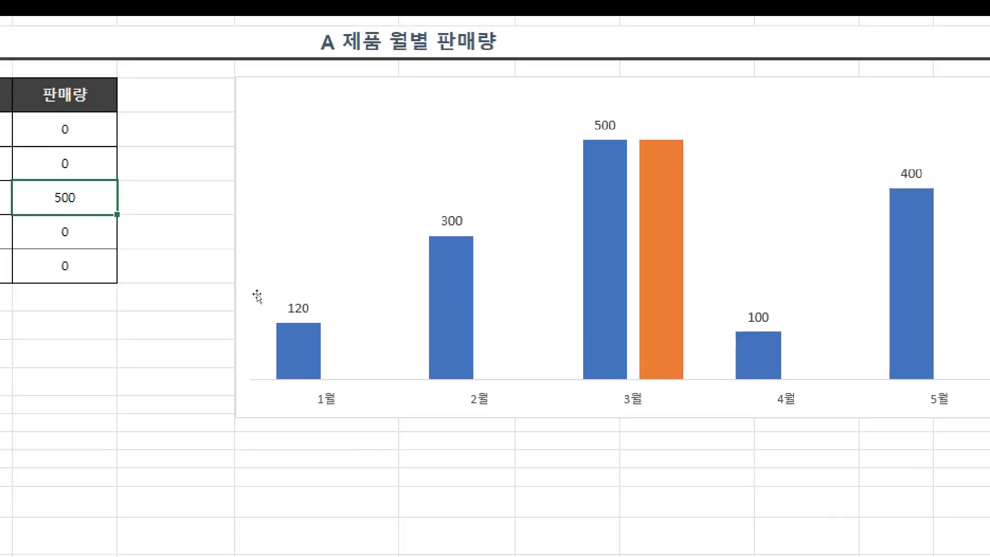
mouse_move(95, 184)
left_mouse_down()
mouse_move(213, 226)
mouse_move(617, 56)
mouse_move(745, 129)
mouse_move(770, 124)
left_mouse_up()
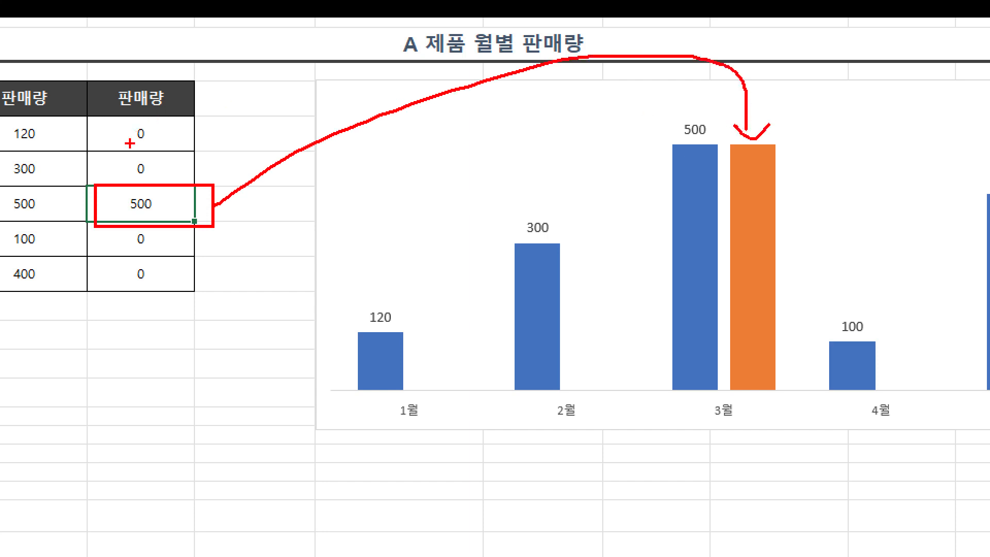
mouse_move(166, 136)
left_mouse_down()
mouse_move(412, 271)
mouse_move(438, 381)
mouse_move(455, 356)
left_mouse_up()
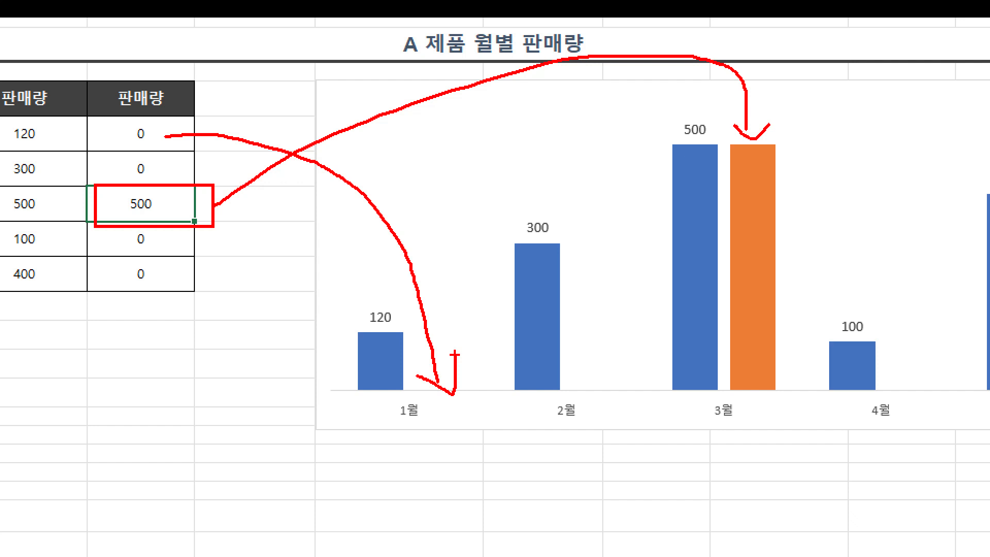
mouse_move(418, 390)
left_mouse_down()
mouse_move(493, 390)
mouse_move(419, 291)
mouse_move(372, 301)
left_mouse_up()
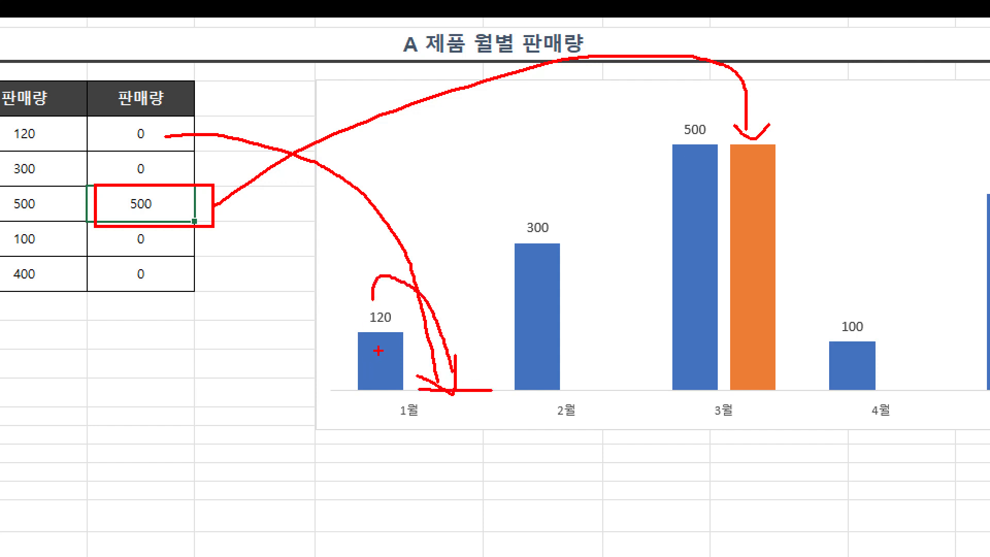
left_click_drag(379, 351, 396, 328)
mouse_move(747, 198)
left_mouse_down()
mouse_move(693, 219)
mouse_move(720, 215)
left_mouse_up()
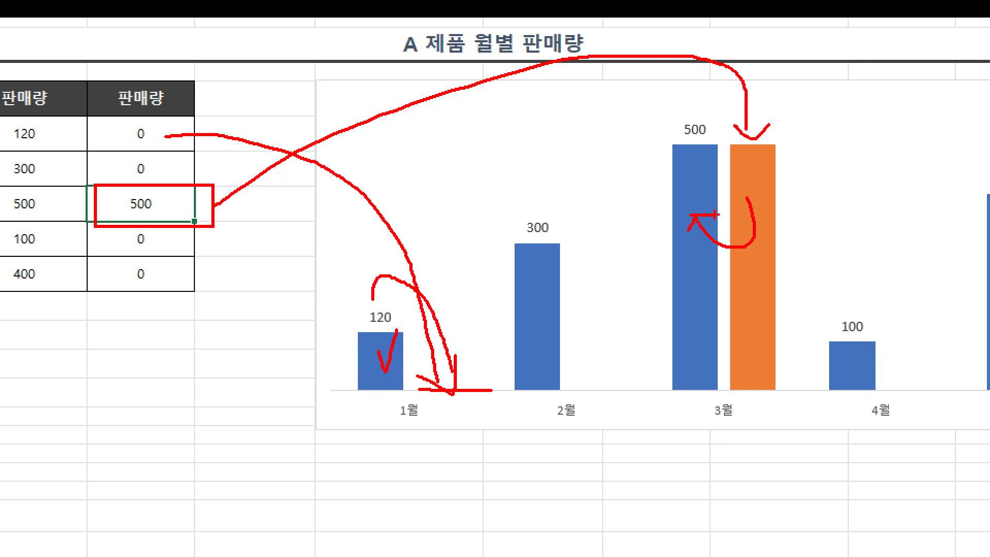
left_click_drag(688, 102, 707, 77)
key("Escape")
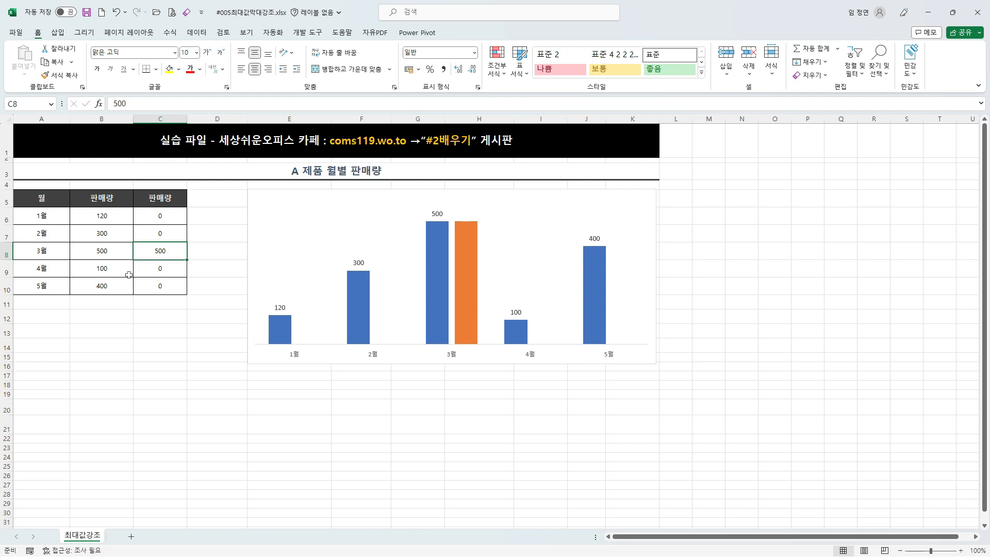
left_click_drag(94, 251, 142, 251)
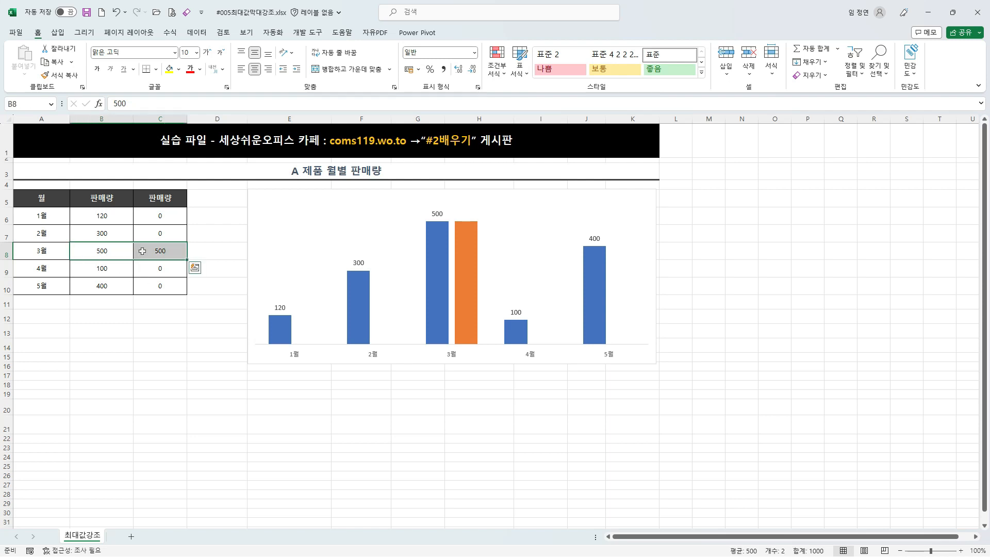
left_click(142, 252)
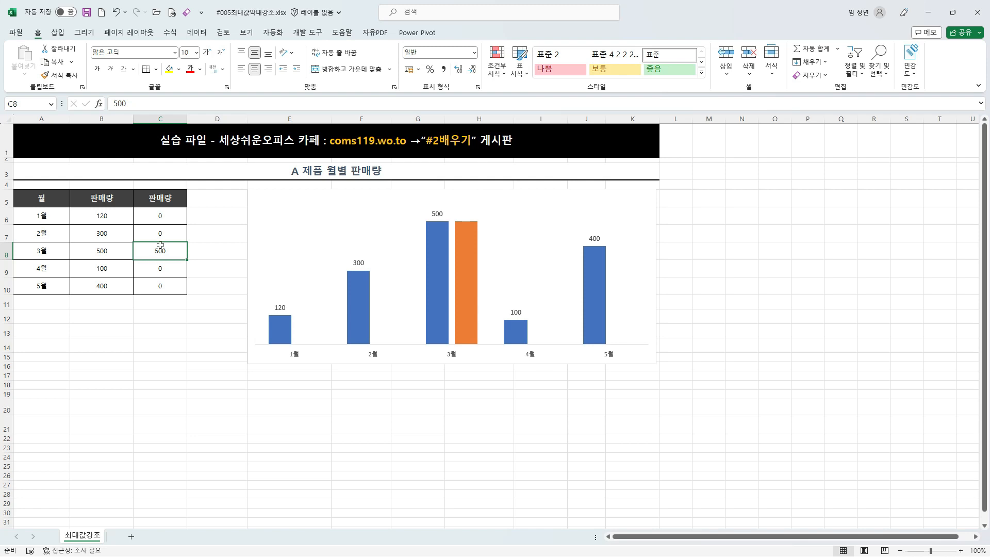
Step: Rename the header of the second 판매량 column in C5 as 최대값
left_click(162, 198)
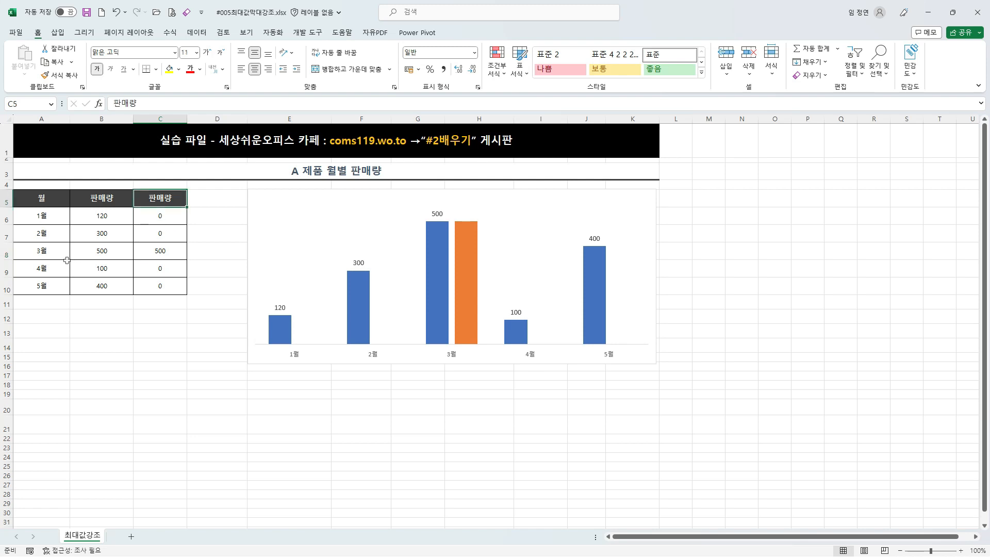
scroll(68, 261, "up", 3, "ctrl")
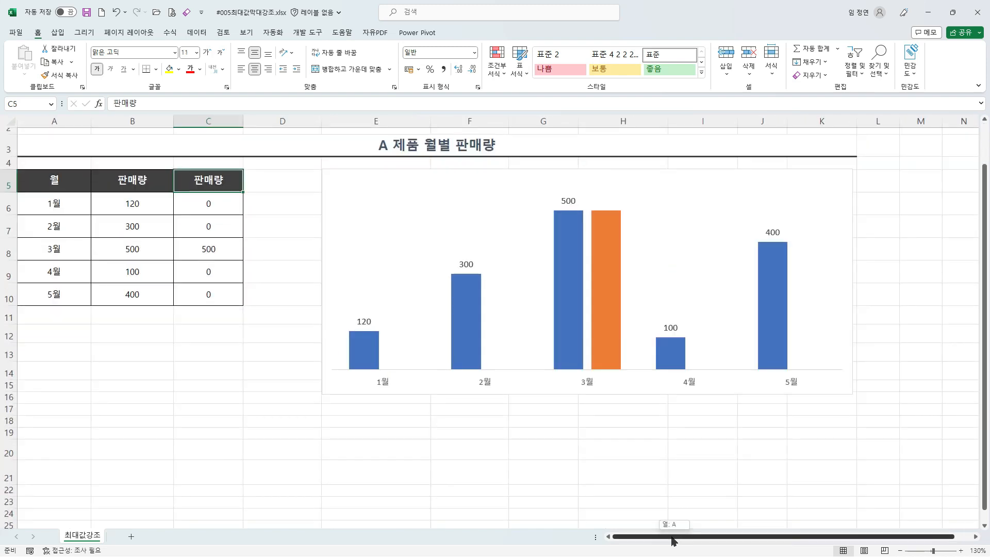
type("ch")
key("BackSpace")
key("BackSpace")
key("Hangul")
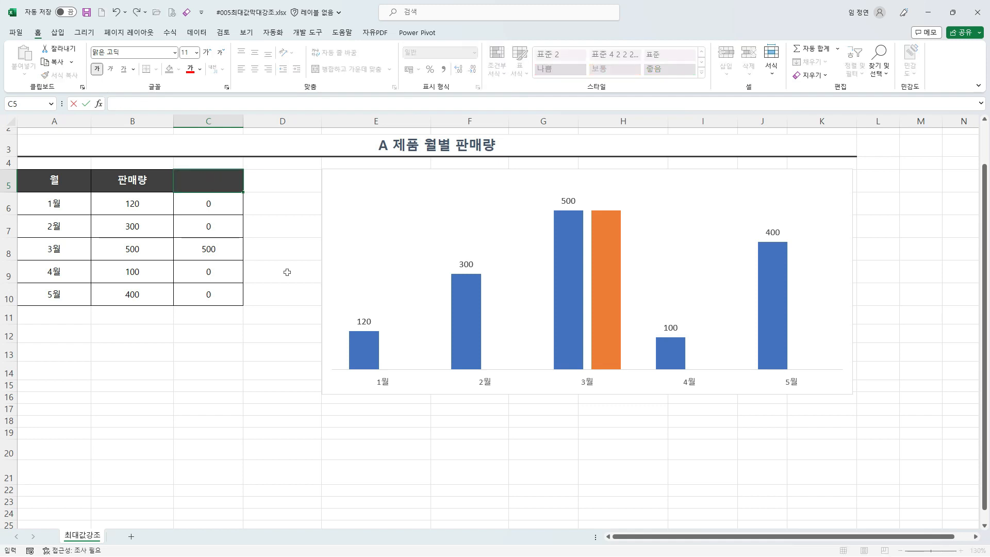
type("최대값")
key("Return")
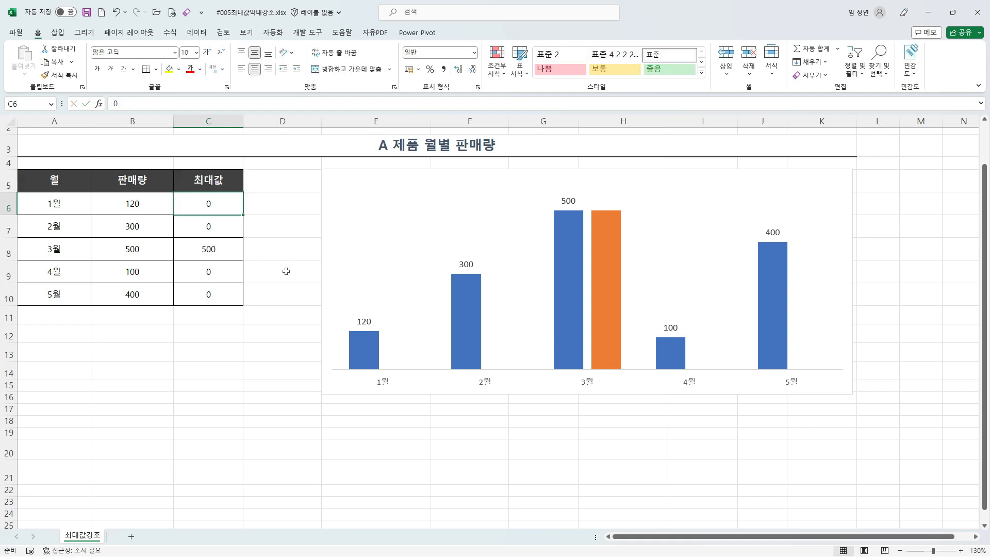
Step: Clear the values under the 최대값 header in C6:C10
left_click_drag(219, 207, 219, 291)
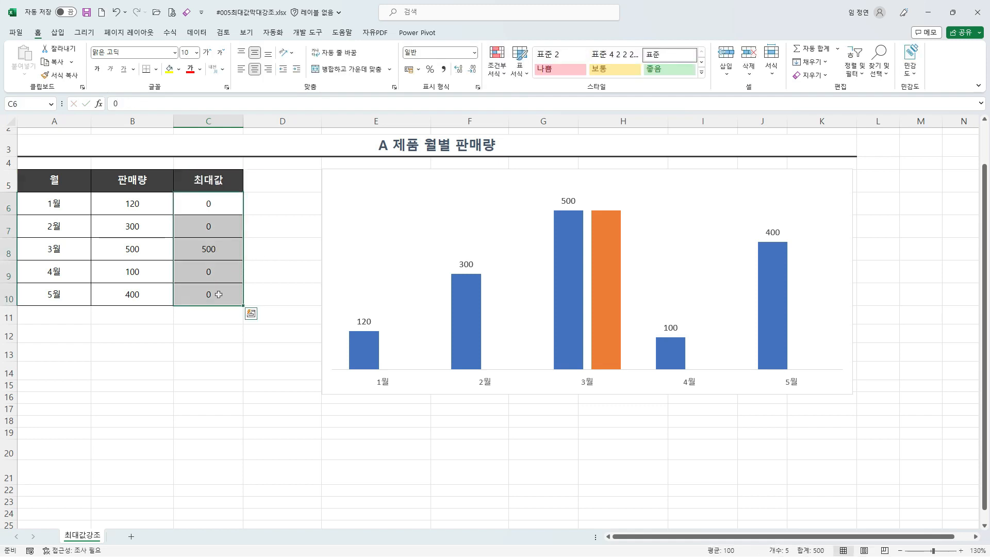
key("Delete")
left_click(210, 199)
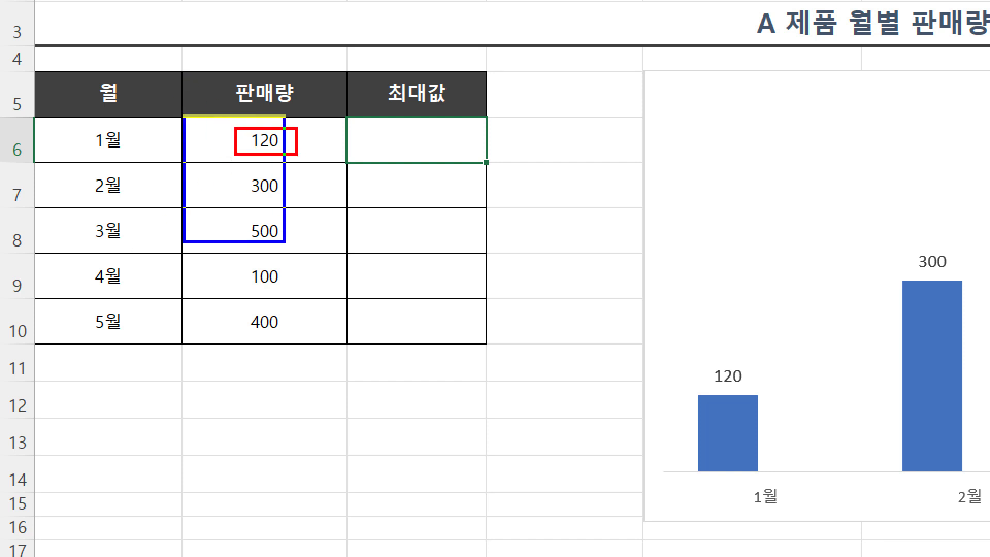
Step: Examine the 판매량 range B6:B10 as the data for a MAX function
mouse_move(284, 241)
left_mouse_down()
mouse_move(342, 355)
mouse_move(286, 401)
left_mouse_up()
mouse_move(286, 363)
left_mouse_down()
mouse_move(307, 420)
mouse_move(357, 427)
mouse_move(365, 401)
mouse_move(375, 415)
left_mouse_up()
left_click_drag(373, 382, 411, 419)
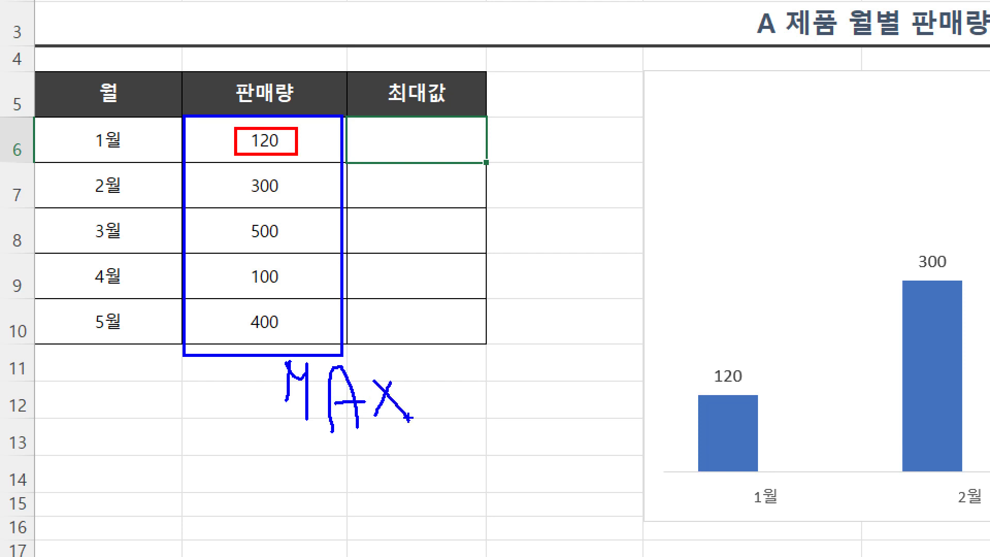
mouse_move(207, 400)
left_mouse_down()
mouse_move(256, 400)
mouse_move(254, 415)
left_mouse_up()
key("Escape")
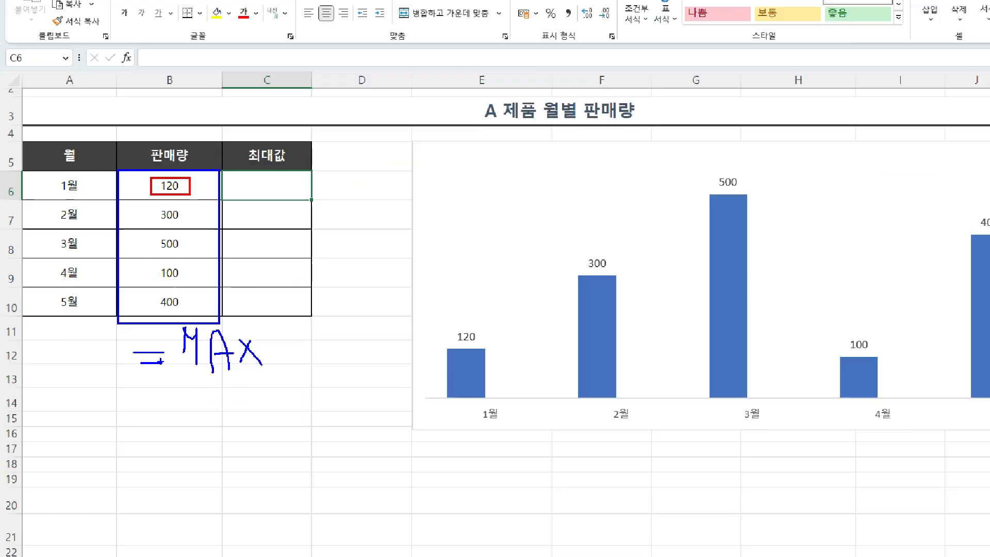
Step: Compare the 1월 sales value with the maximum of all the 판매량 values
key("ctrl+1")
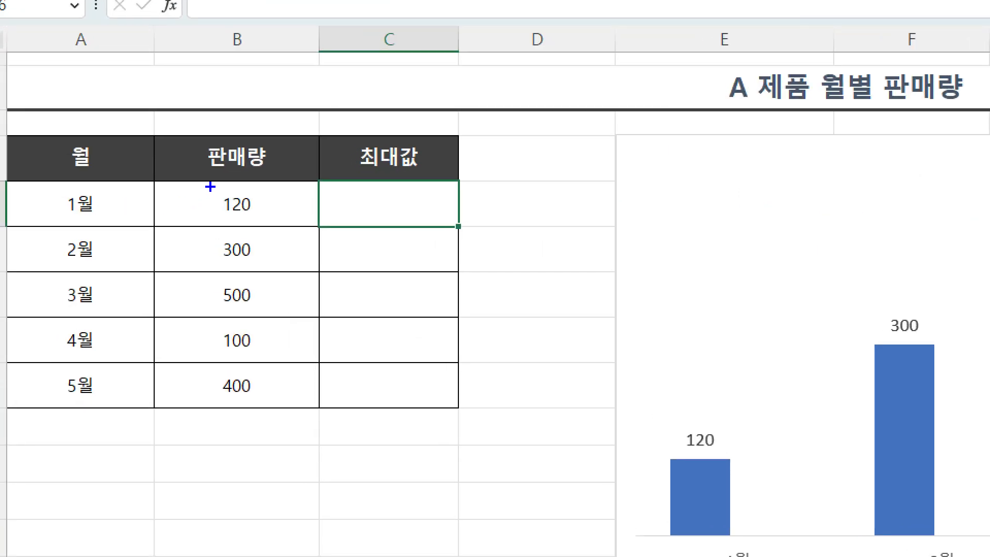
left_click_drag(217, 187, 263, 219)
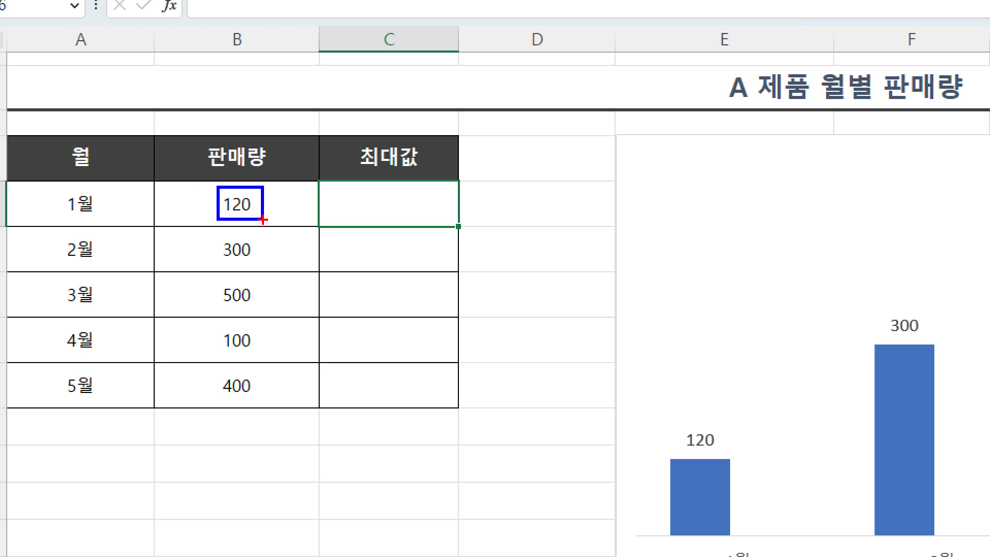
left_click_drag(151, 177, 325, 420)
mouse_move(352, 384)
left_mouse_down()
mouse_move(354, 357)
mouse_move(380, 396)
mouse_move(409, 406)
mouse_move(403, 378)
left_mouse_up()
left_click_drag(427, 372, 444, 402)
left_click_drag(434, 374, 420, 391)
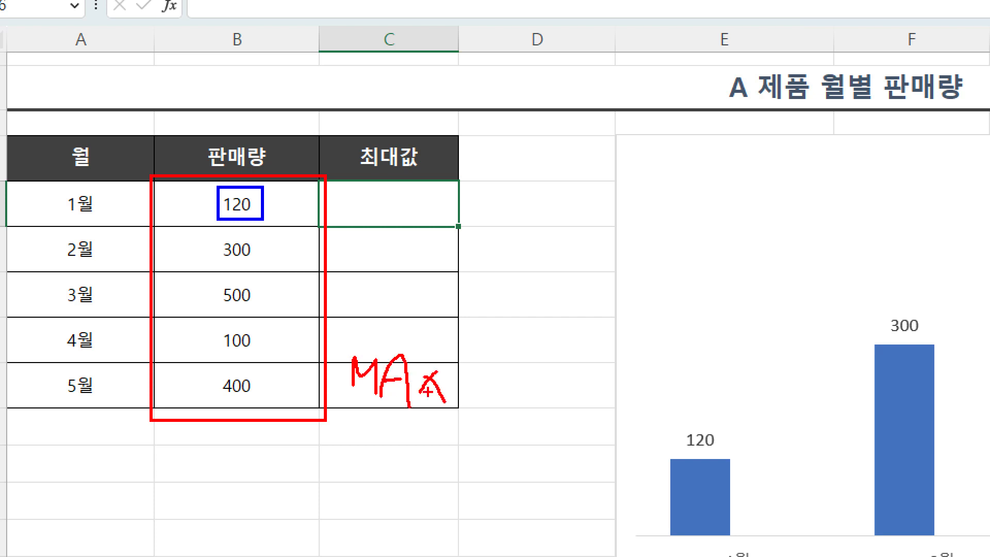
left_click_drag(273, 358, 309, 357)
left_click_drag(274, 367, 312, 367)
left_click_drag(207, 238, 328, 427)
left_click_drag(209, 277, 264, 311)
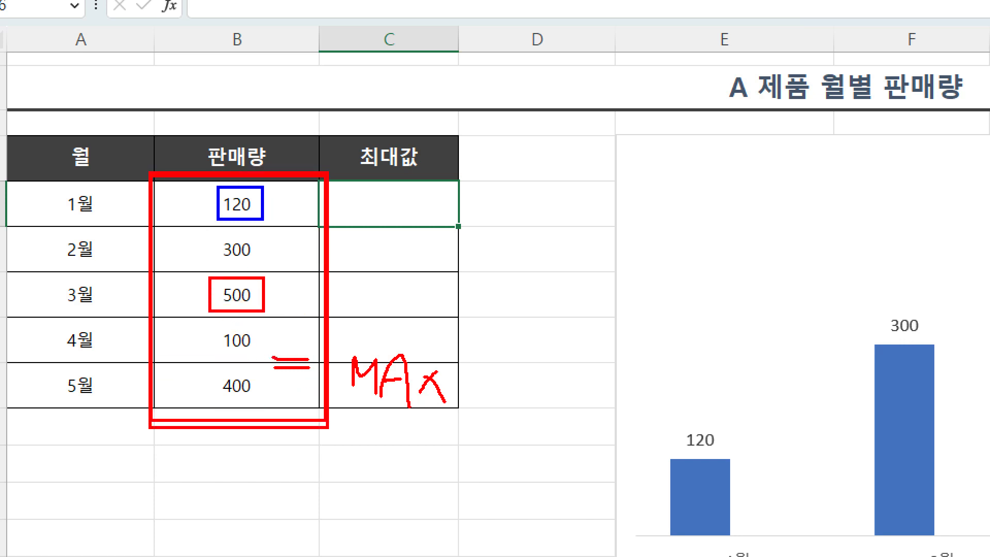
Step: Trace the 1월 comparison across to its 최대값 cell, where a month that is not the maximum needs 0
left_click_drag(272, 195, 291, 196)
left_click_drag(258, 235, 267, 269)
mouse_move(271, 201)
left_mouse_down()
mouse_move(306, 193)
mouse_move(397, 206)
left_mouse_up()
mouse_move(376, 192)
left_mouse_down()
mouse_move(403, 207)
mouse_move(385, 219)
left_mouse_up()
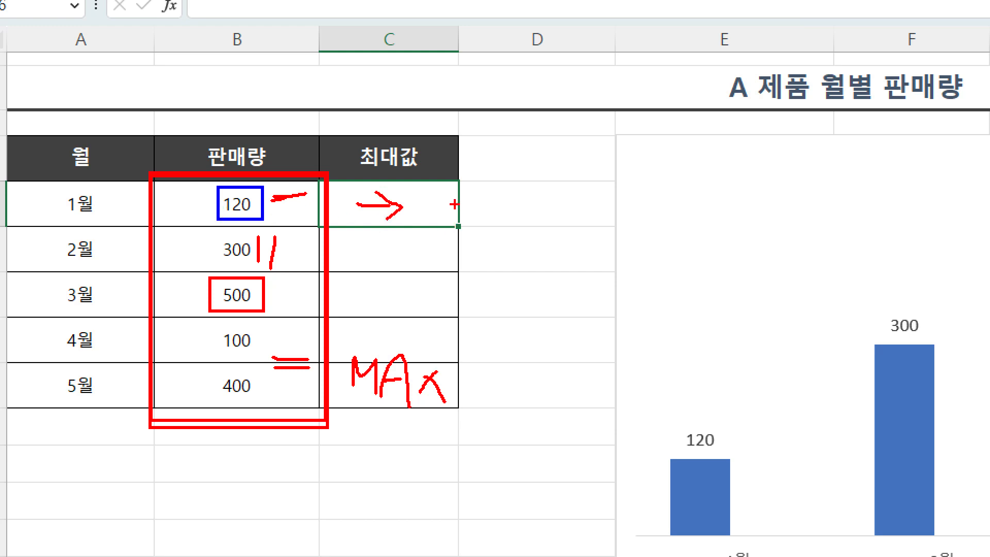
mouse_move(444, 194)
left_mouse_down()
mouse_move(464, 204)
mouse_move(435, 188)
left_mouse_up()
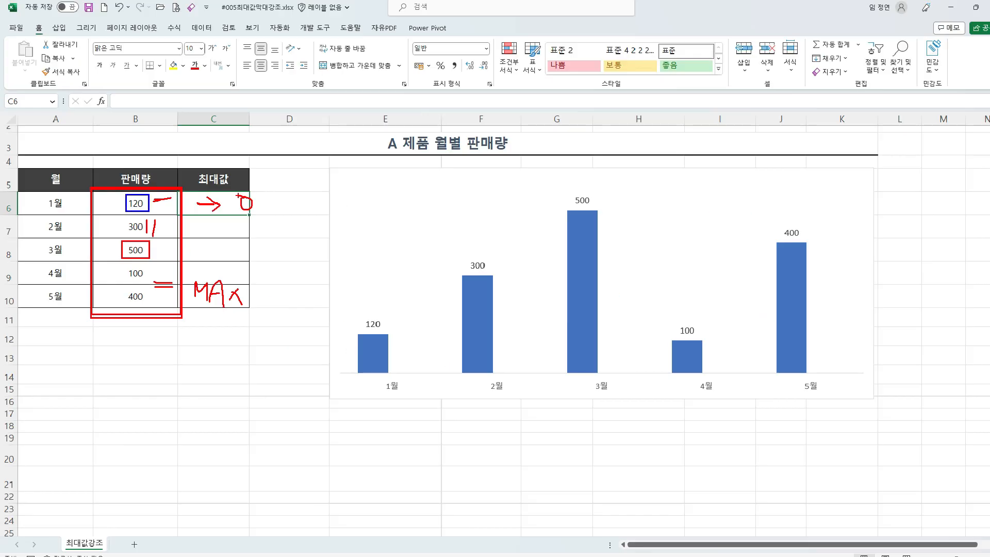
key("Escape")
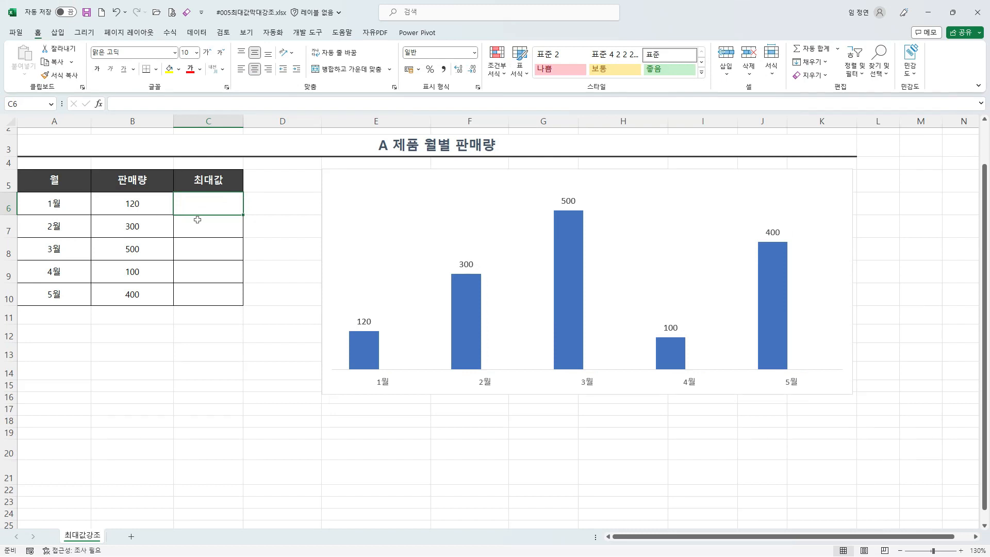
Step: Start an IF formula in C6 with the logical test B6=MAX(B6:B10)
scroll(55, 276, "up", 1)
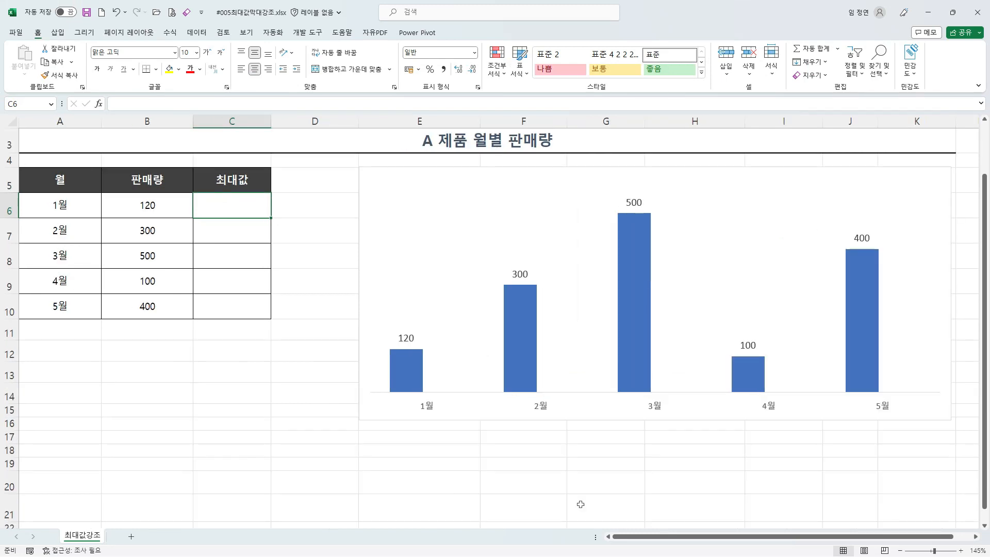
type("=l")
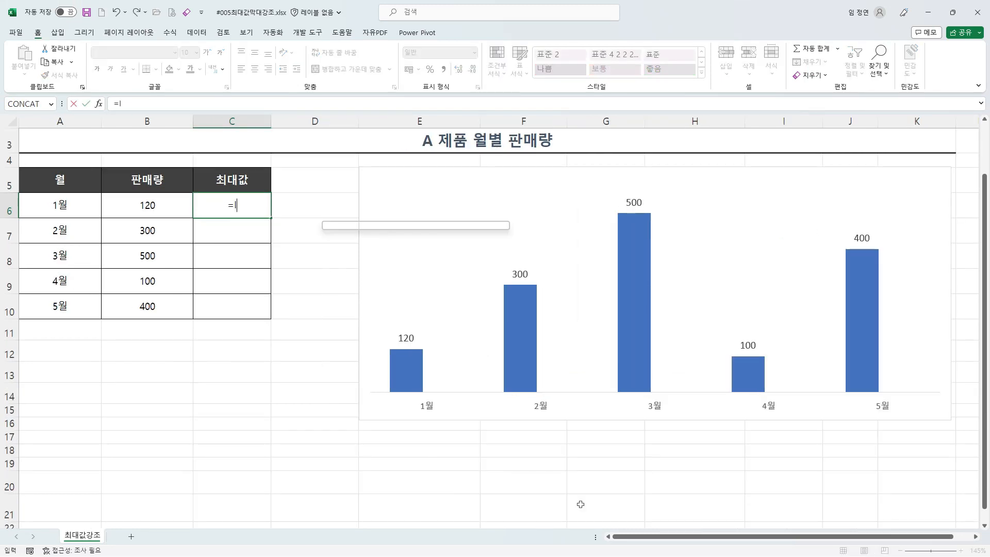
type("F(")
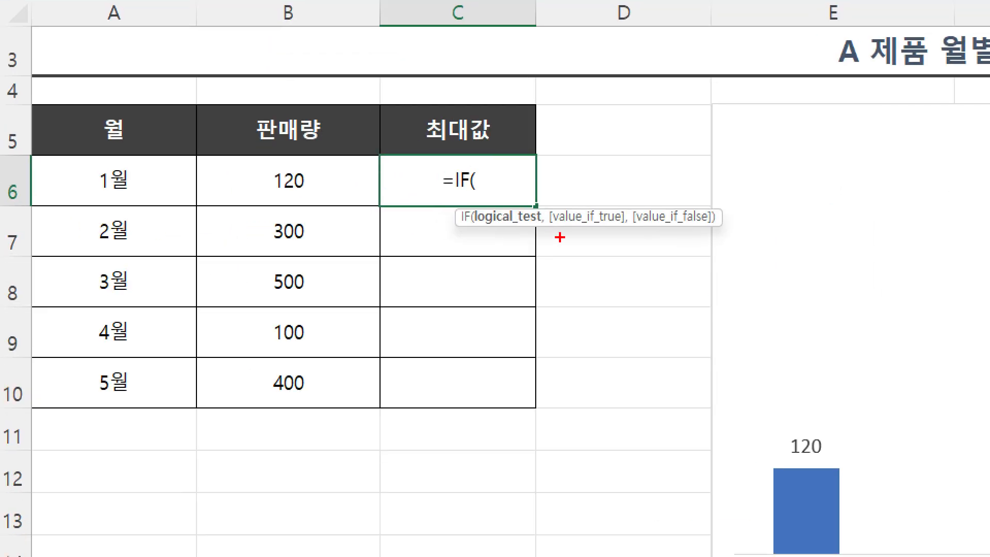
left_click_drag(478, 234, 510, 233)
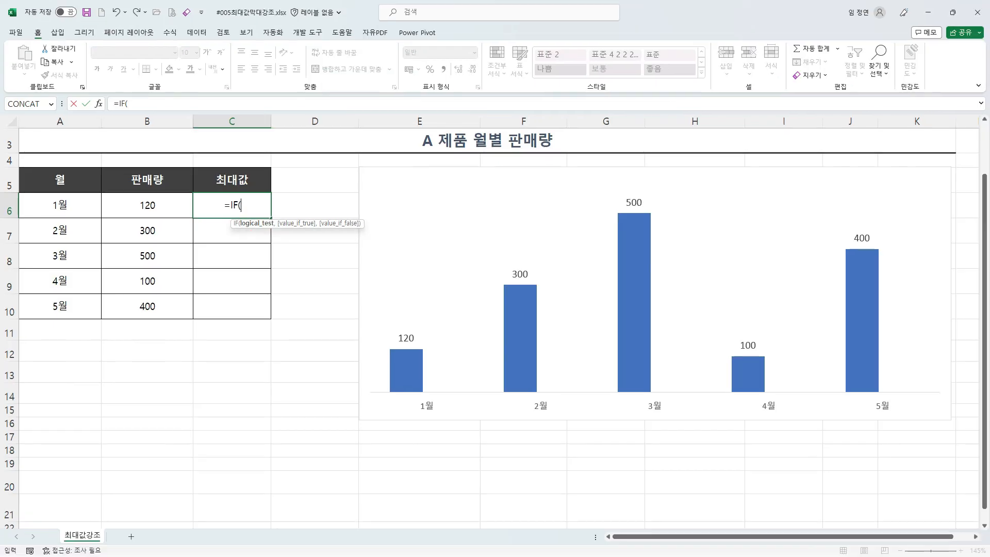
left_click(270, 187)
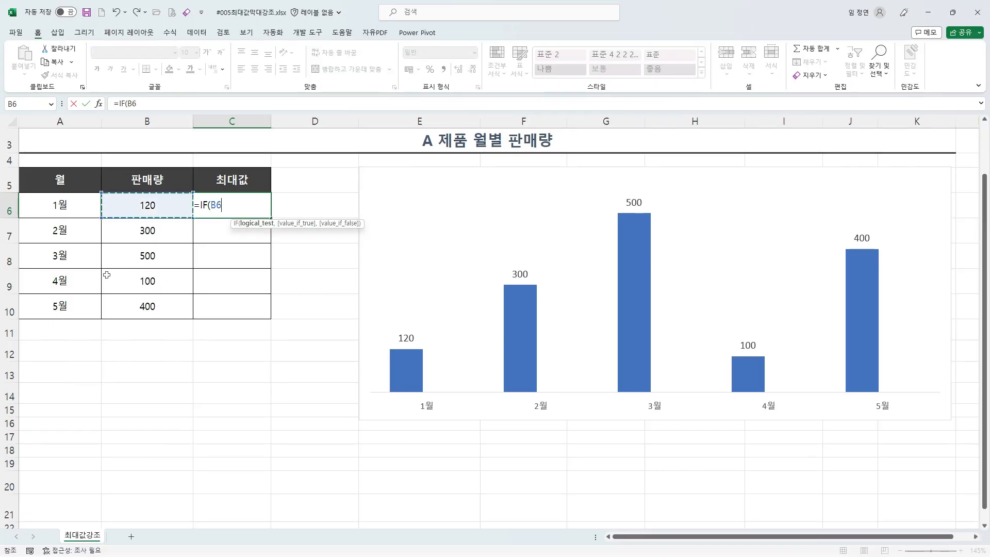
type("=")
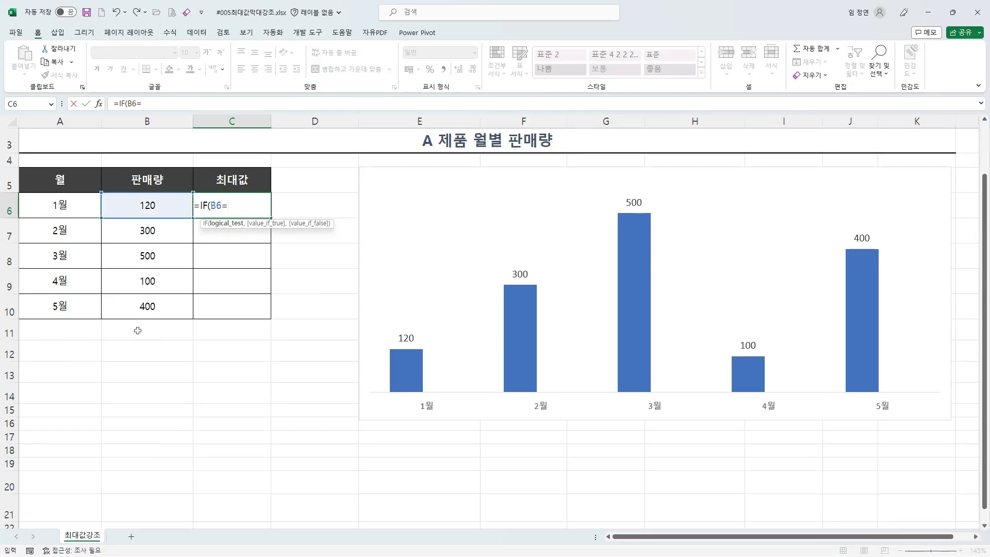
type("MAX(")
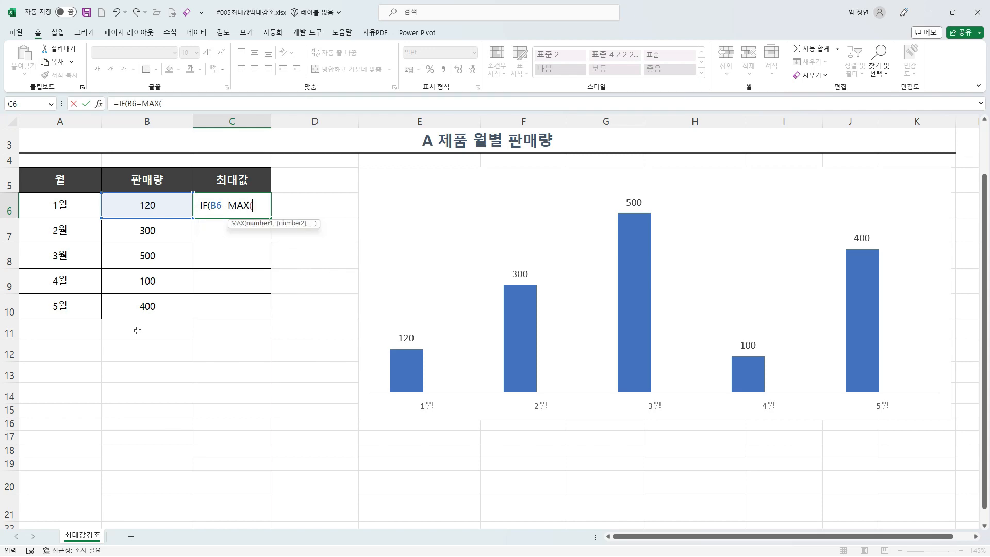
left_click_drag(147, 205, 155, 309)
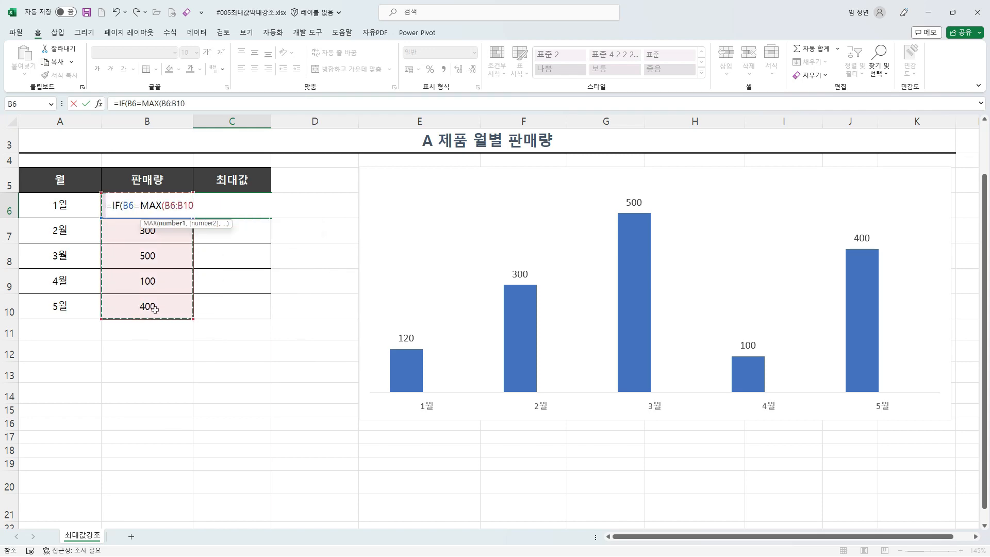
type(")")
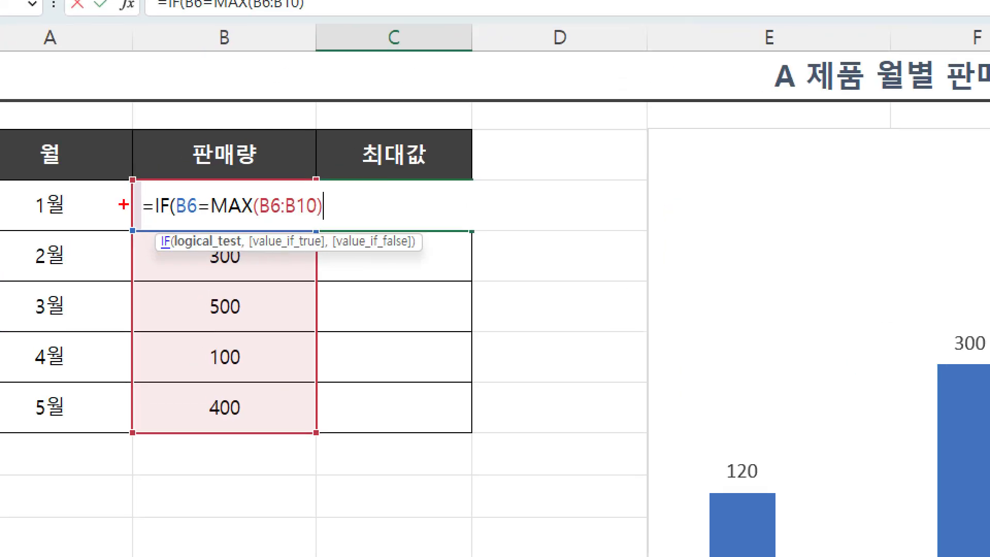
Step: Compare the 2월 and 3월 sales values against the whole 판매량 range and trace each to its 최대값 cell
left_click_drag(169, 217, 310, 220)
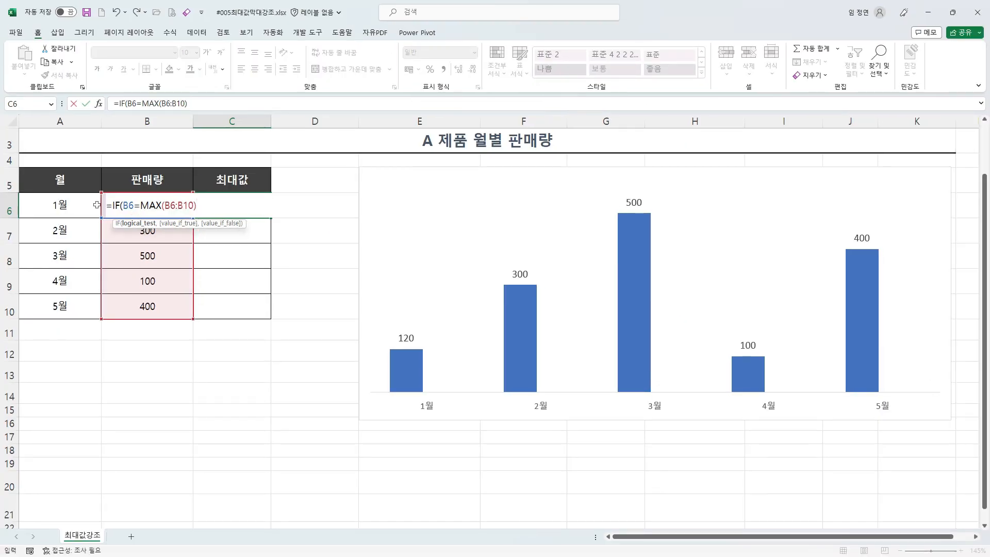
mouse_move(239, 241)
left_mouse_down()
mouse_move(215, 225)
mouse_move(254, 234)
mouse_move(235, 239)
left_mouse_up()
left_click_drag(134, 223, 160, 238)
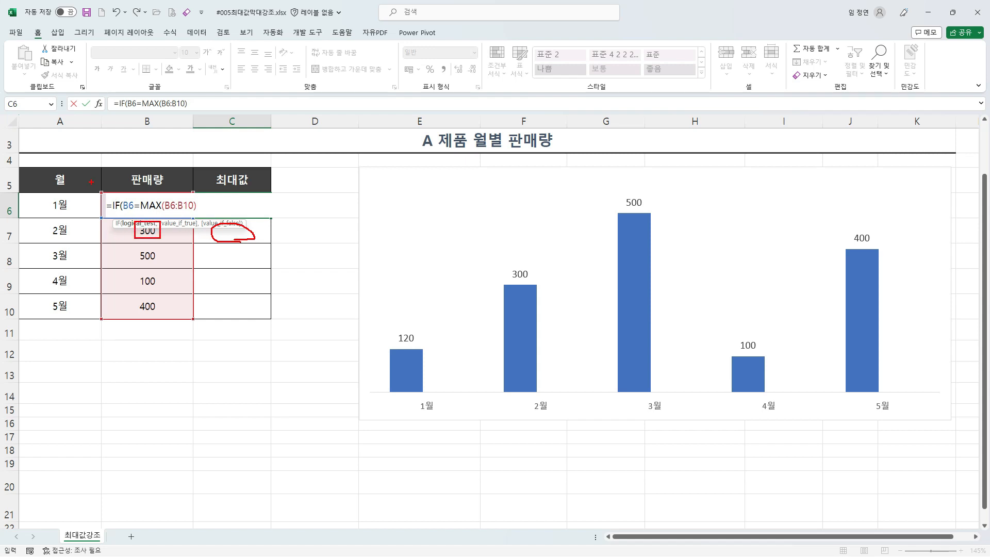
left_click_drag(91, 182, 200, 327)
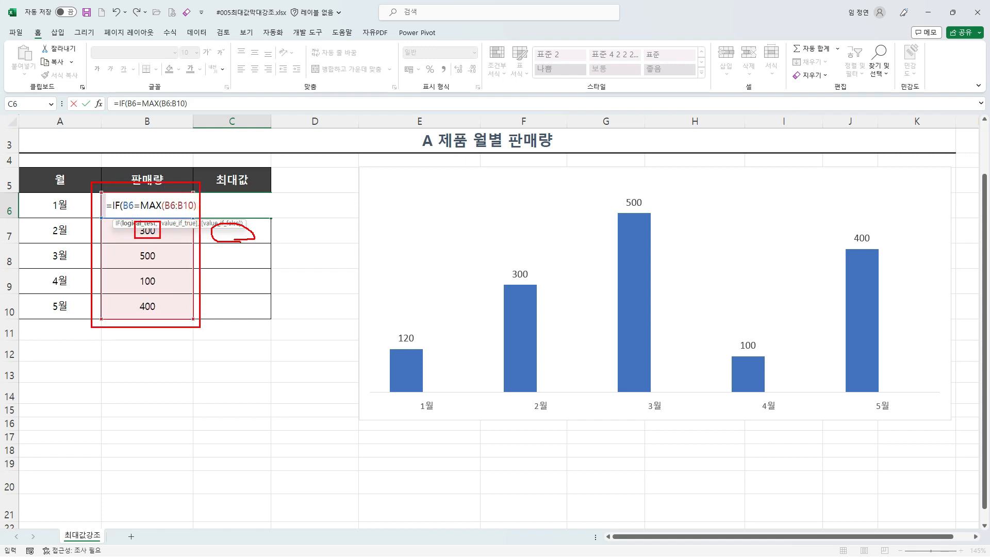
left_click_drag(213, 258, 248, 258)
left_click_drag(133, 245, 171, 269)
left_click_drag(92, 183, 200, 328)
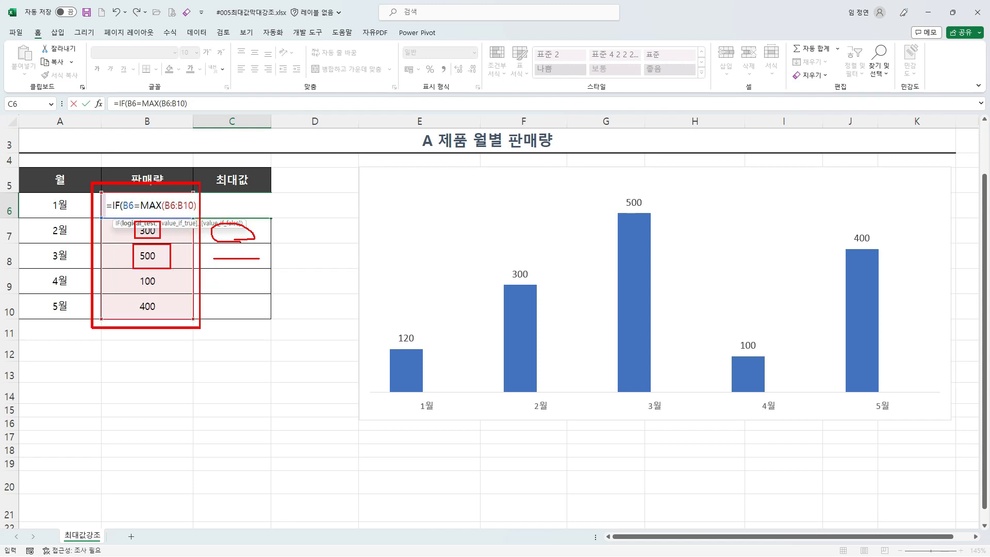
key("Escape")
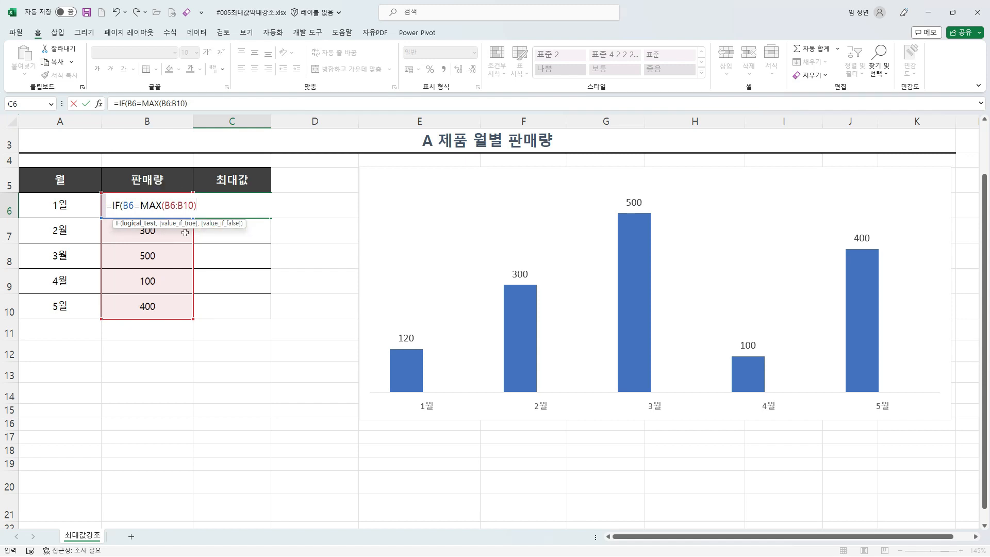
Step: Make the MAX range absolute as $B$6:$B$10 and advance the IF formula to its value_if_true argument
left_click_drag(164, 206, 195, 206)
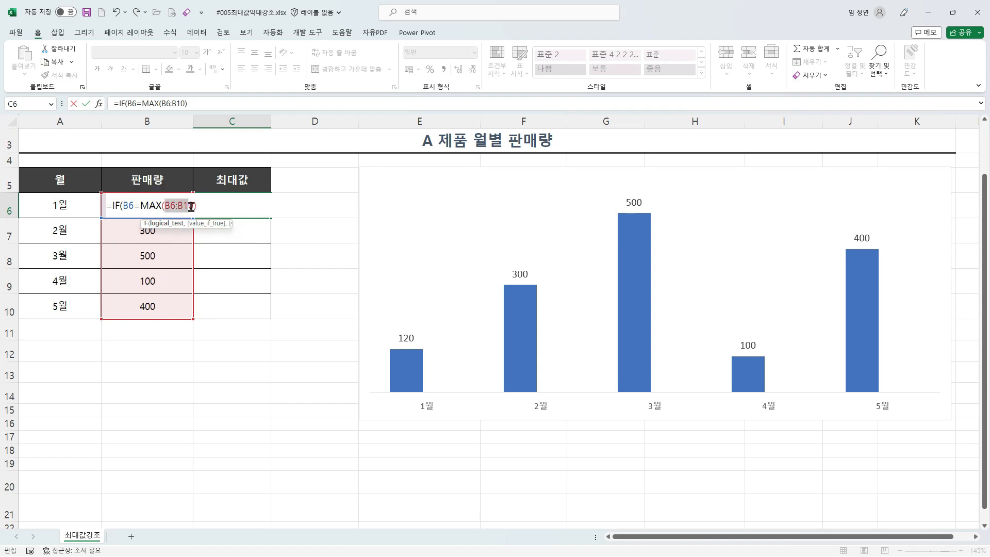
key("F4")
left_click(224, 206)
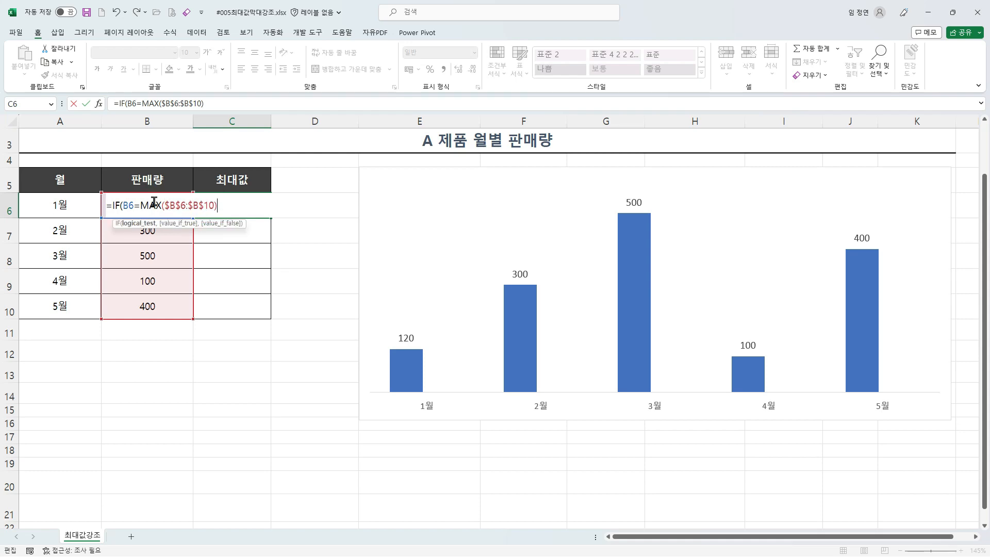
left_click_drag(219, 238, 464, 243)
type("m")
key("BackSpace")
type(",")
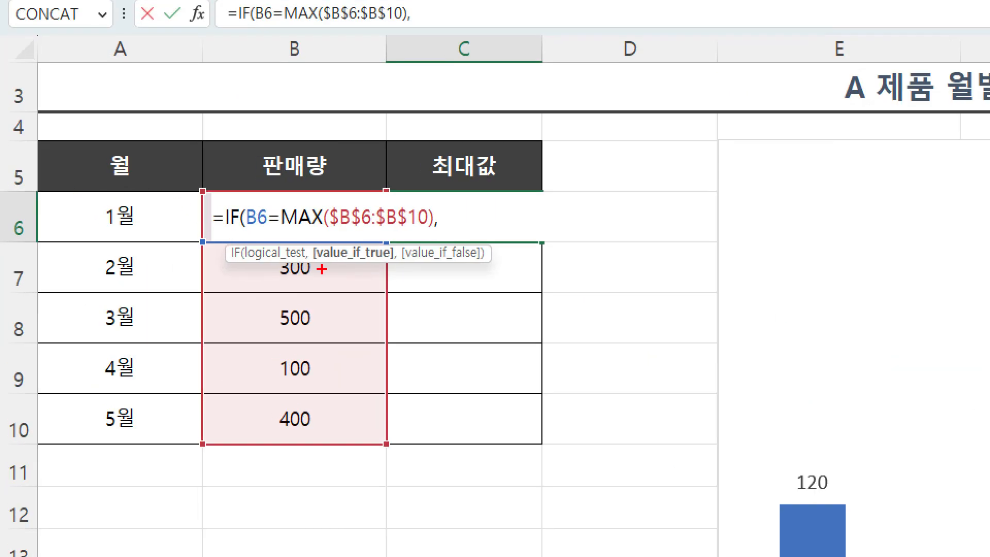
Step: Examine the value_if_true argument in relation to the logical test comparing B6 with the maximum
left_click_drag(317, 268, 387, 268)
left_click_drag(250, 232, 422, 233)
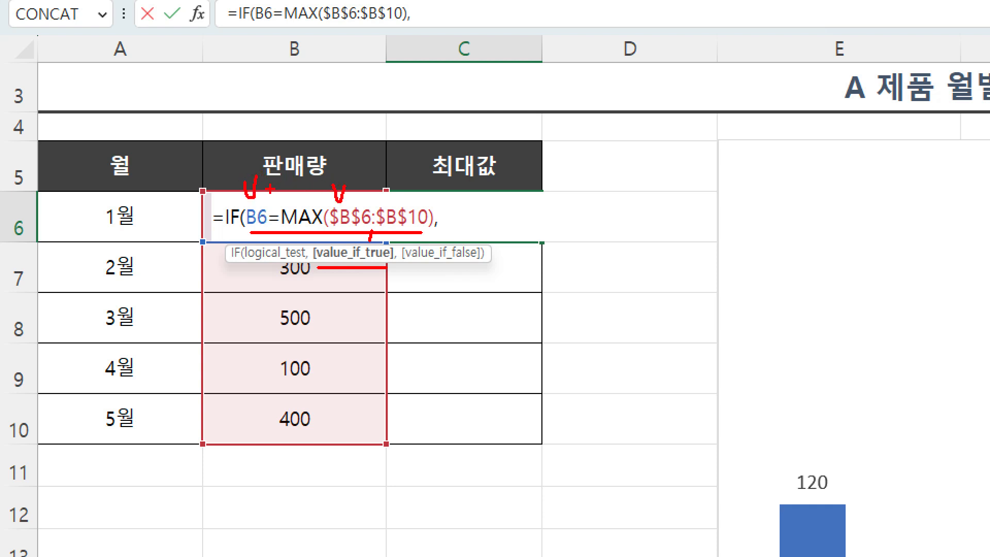
left_click_drag(271, 189, 289, 192)
left_click_drag(273, 200, 289, 201)
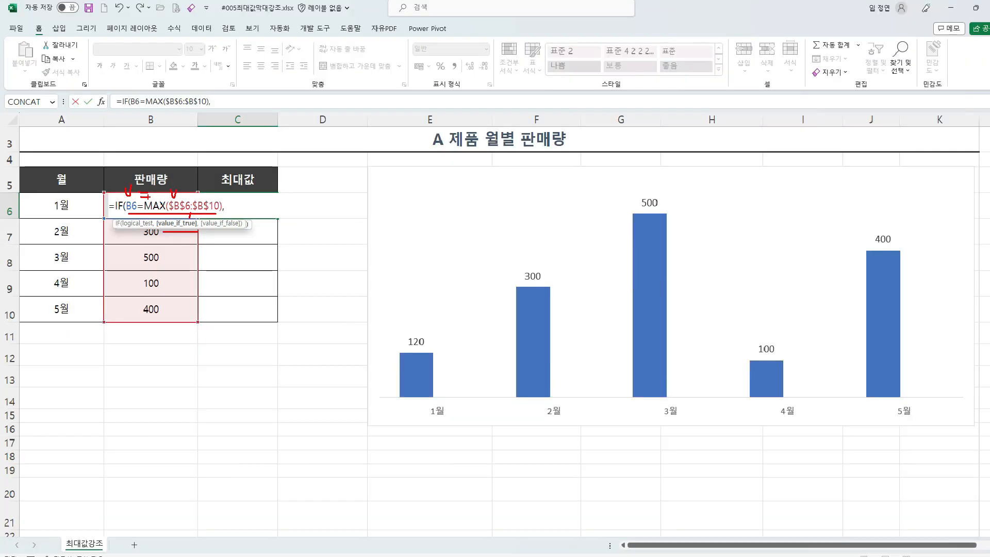
key("Escape")
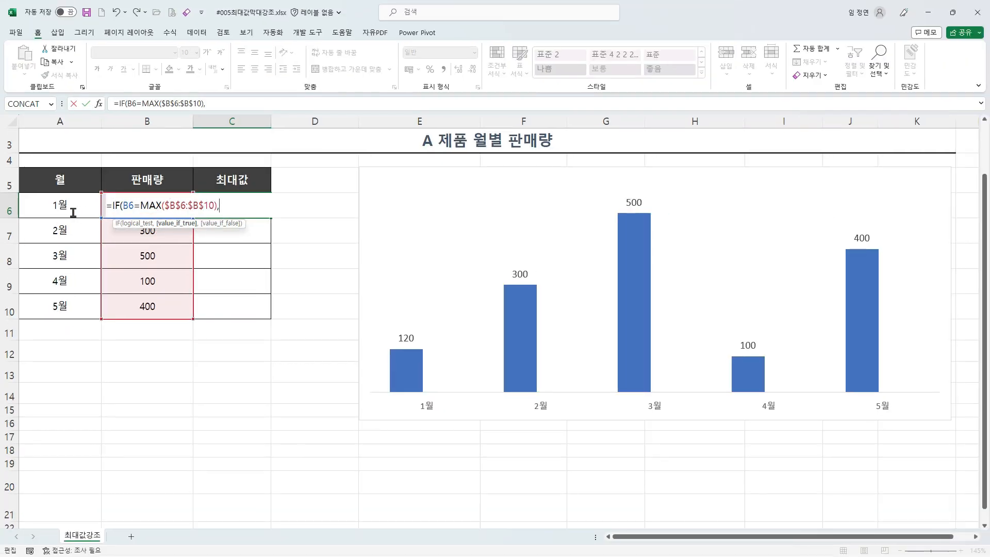
Step: Enter B6 as the formula's value_if_true argument and advance to value_if_false
key("ctrl+1")
left_click_drag(229, 170, 252, 171)
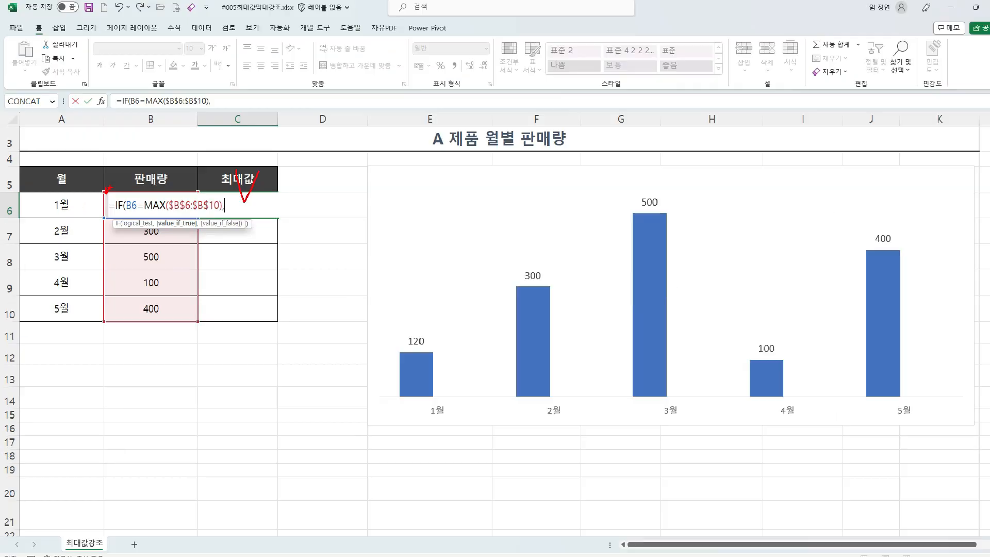
key("Escape")
left_click(133, 180)
key("Down")
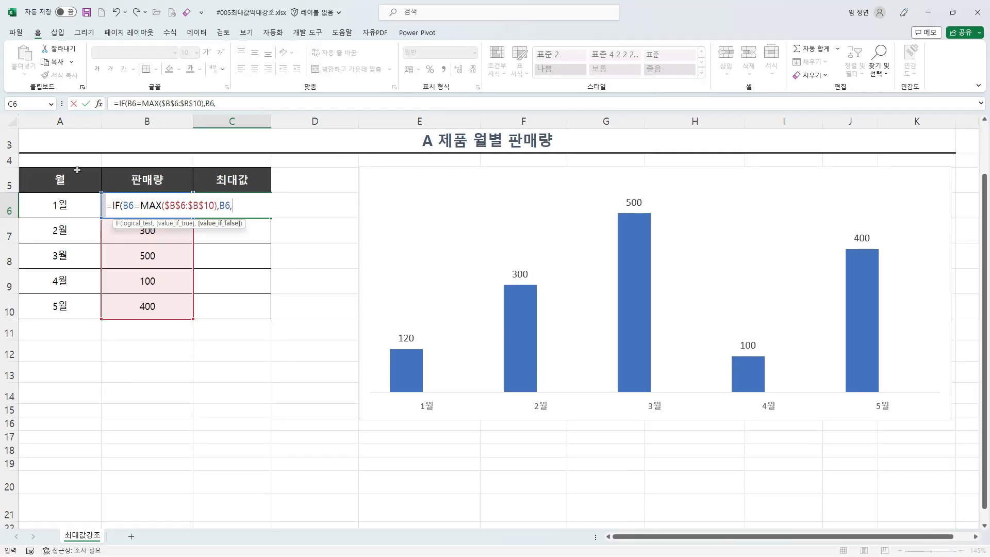
type(",")
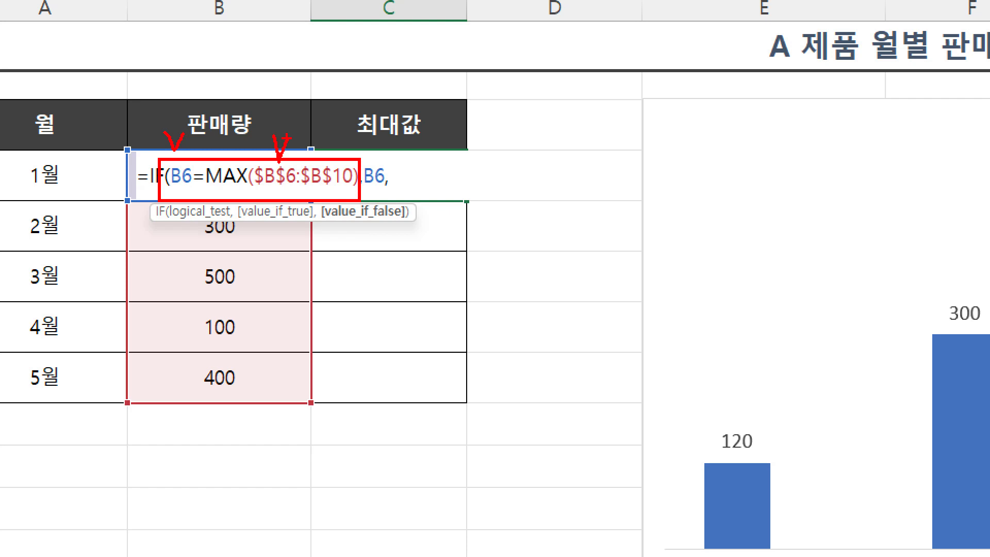
Step: Enter 0 as the value_if_false argument and complete the formula =IF(B6=MAX($B$6:$B$10),B6,0) in C6
left_click_drag(220, 151, 248, 152)
left_click_drag(236, 124, 221, 170)
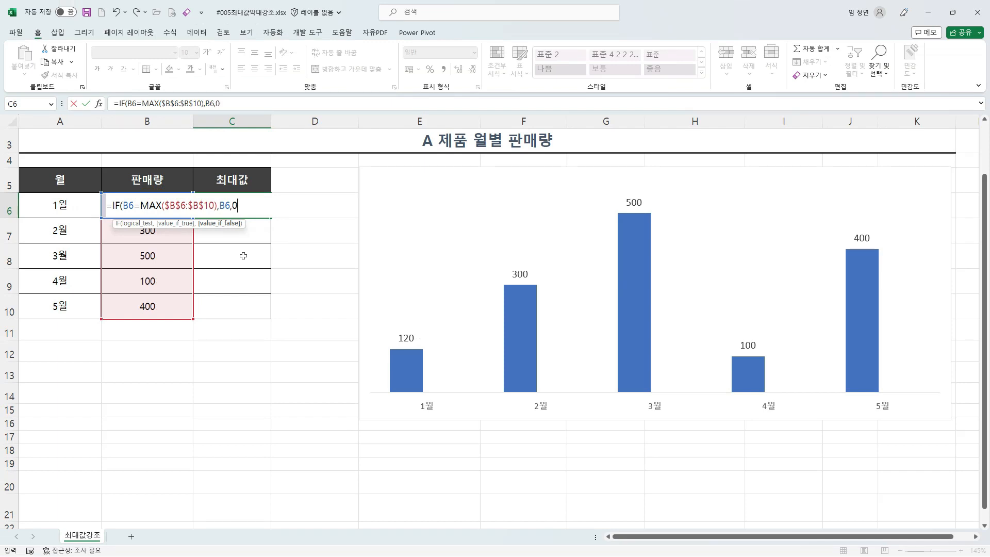
type(")")
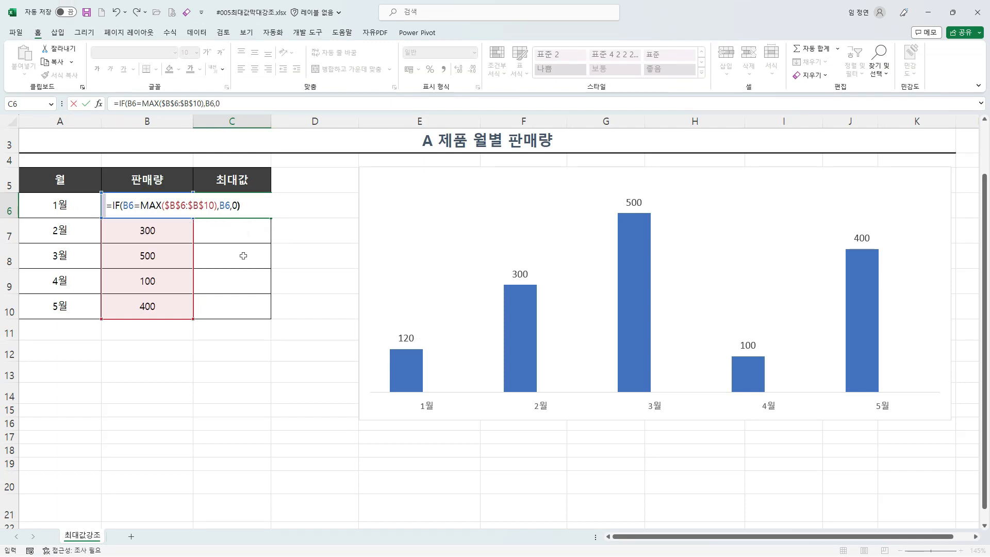
key("Return")
Step: Fill the 최대값 formula from C6 down to C10 and check the 3월 cell
left_click(163, 204)
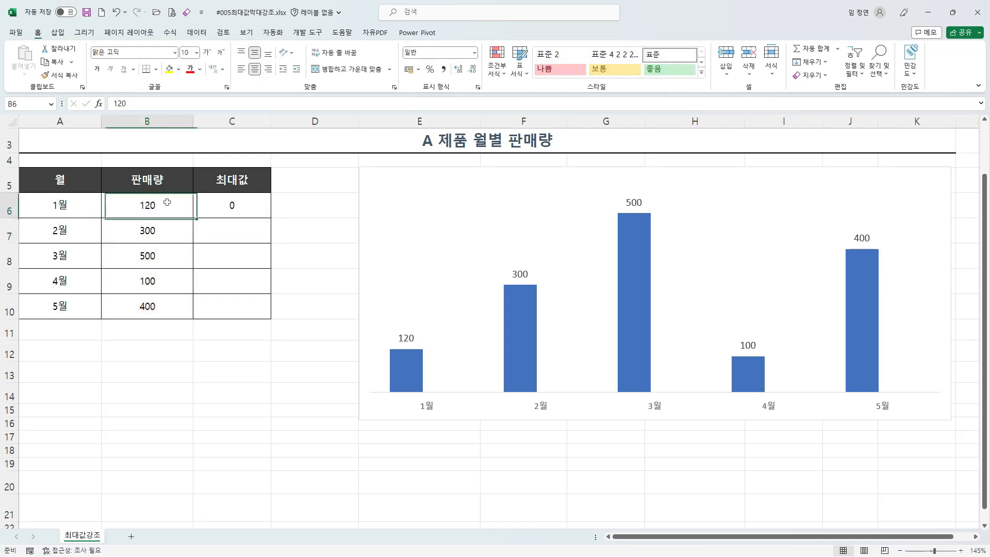
left_click_drag(162, 204, 161, 301)
left_click(241, 207)
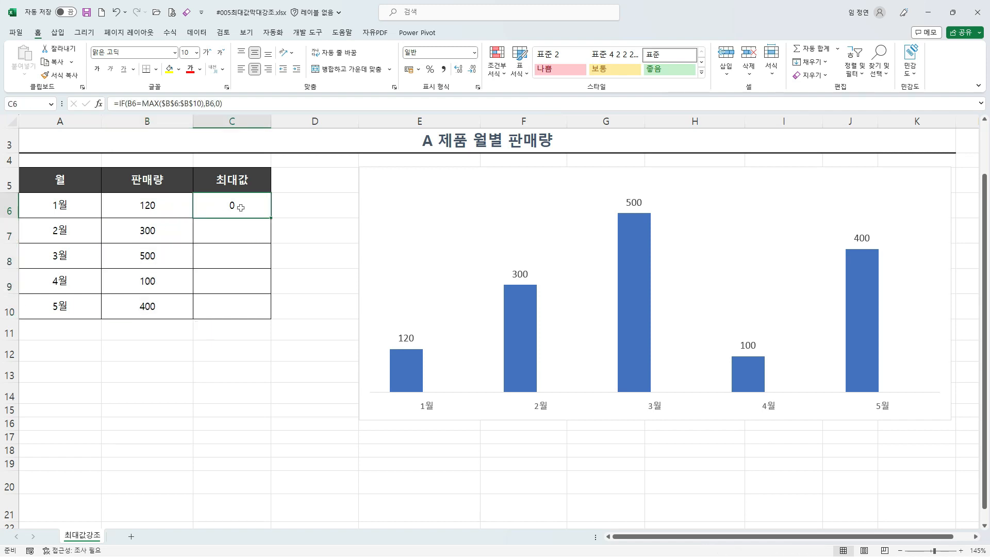
double_click(271, 218)
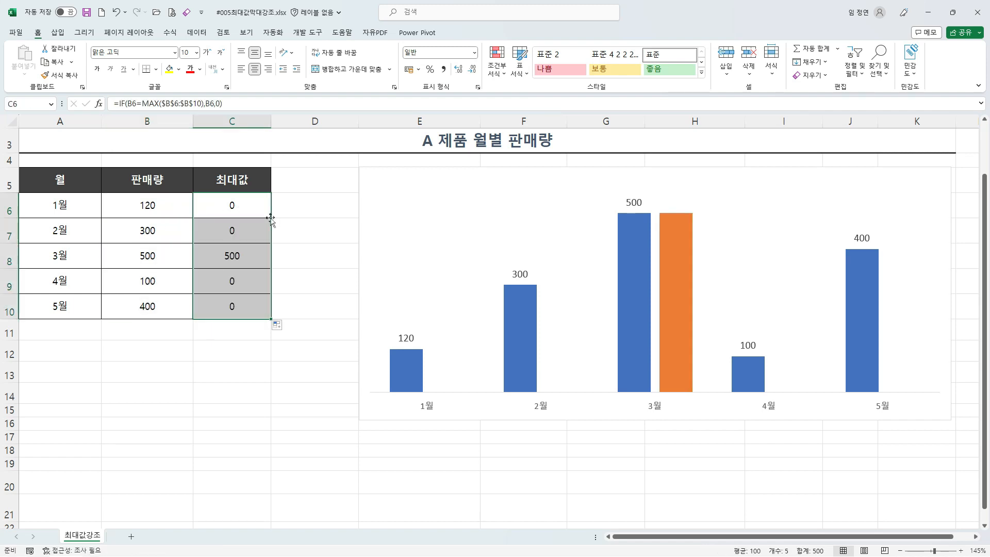
left_click(223, 251)
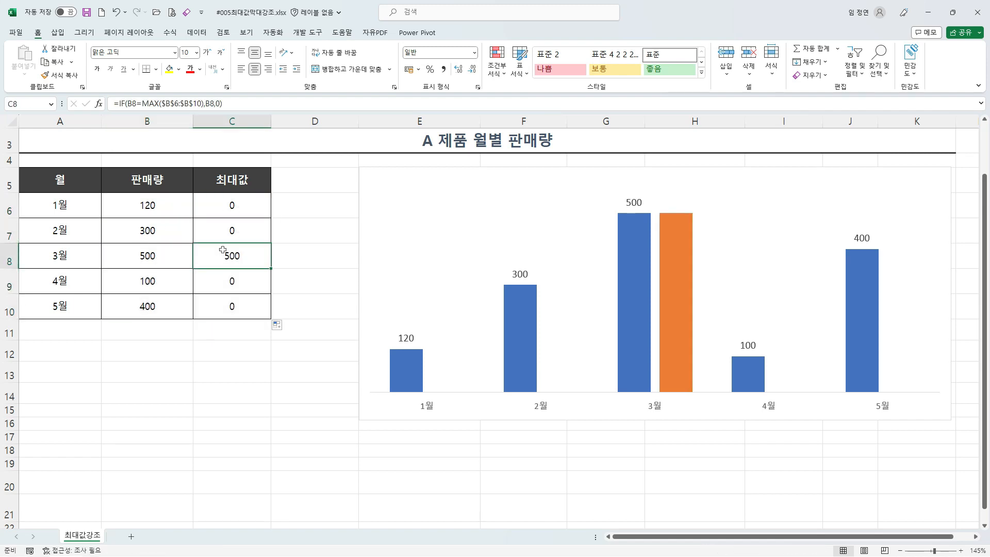
Step: Set the 2월 sales value in B7 to 600 and check the 최대값 cells for 2월 and 3월
left_click(150, 233)
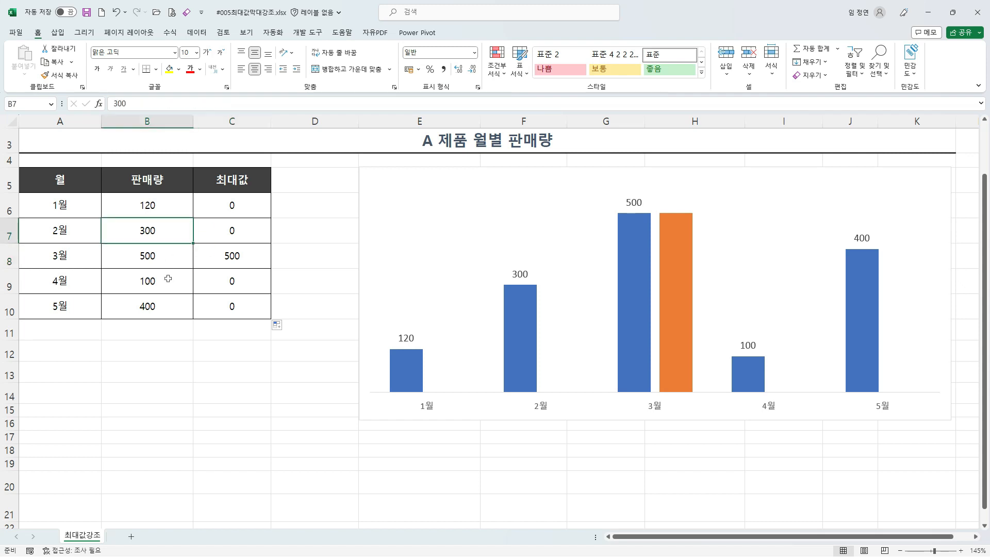
type("600")
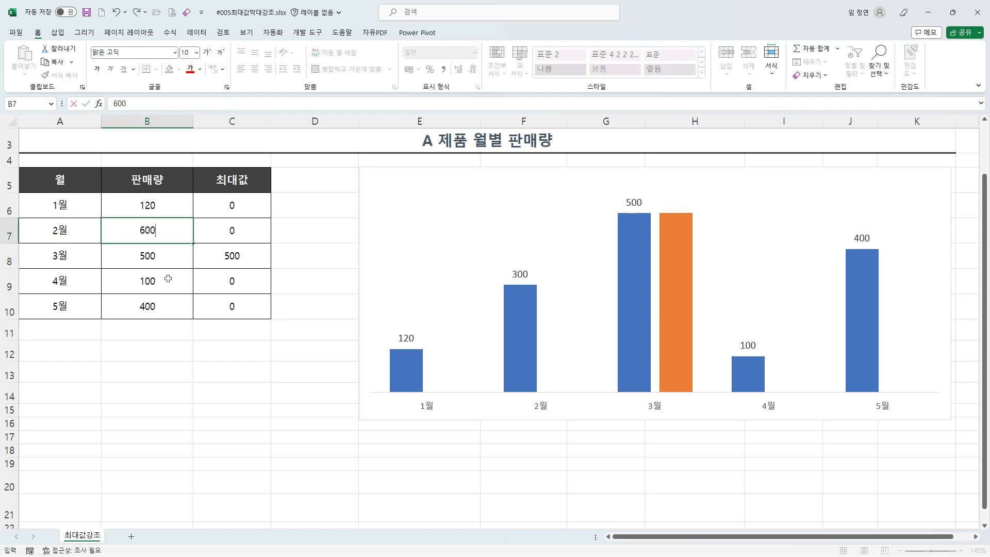
key("Return")
left_click(229, 233)
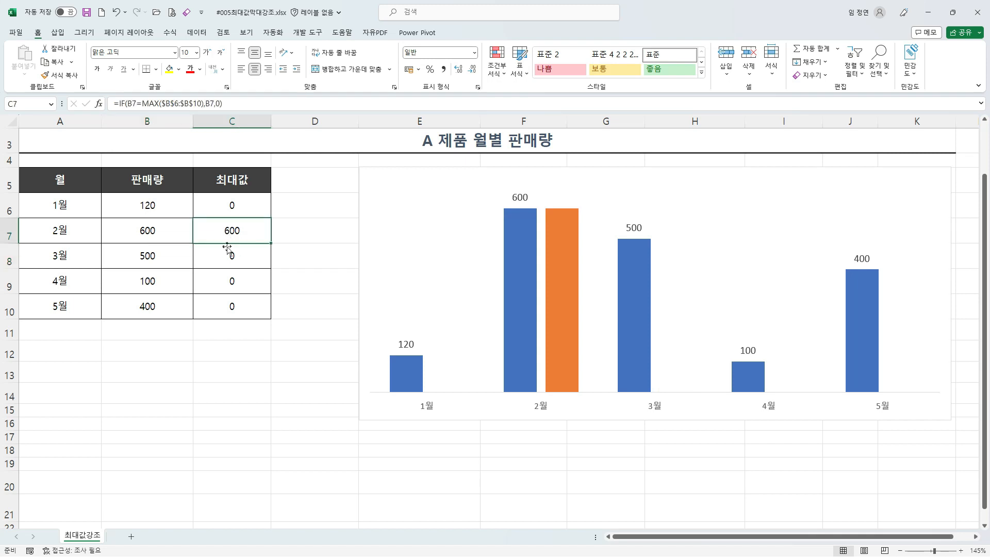
left_click(228, 250)
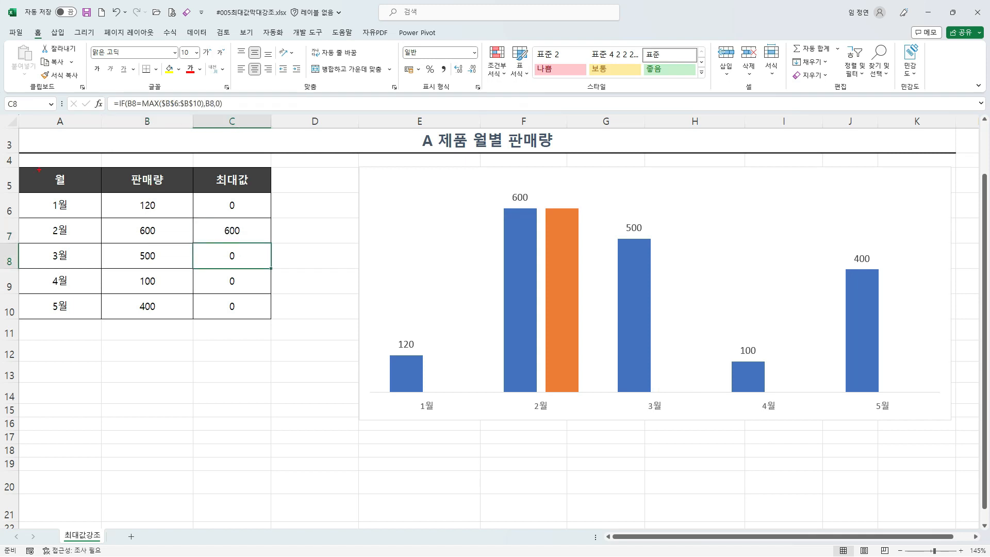
Step: Trace how the table feeds the chart, following the 2월 최대값 cell to its orange column
mouse_move(13, 162)
left_mouse_down()
mouse_move(229, 294)
mouse_move(262, 326)
left_mouse_up()
mouse_move(244, 338)
left_mouse_down()
mouse_move(279, 384)
mouse_move(356, 339)
mouse_move(348, 353)
left_mouse_up()
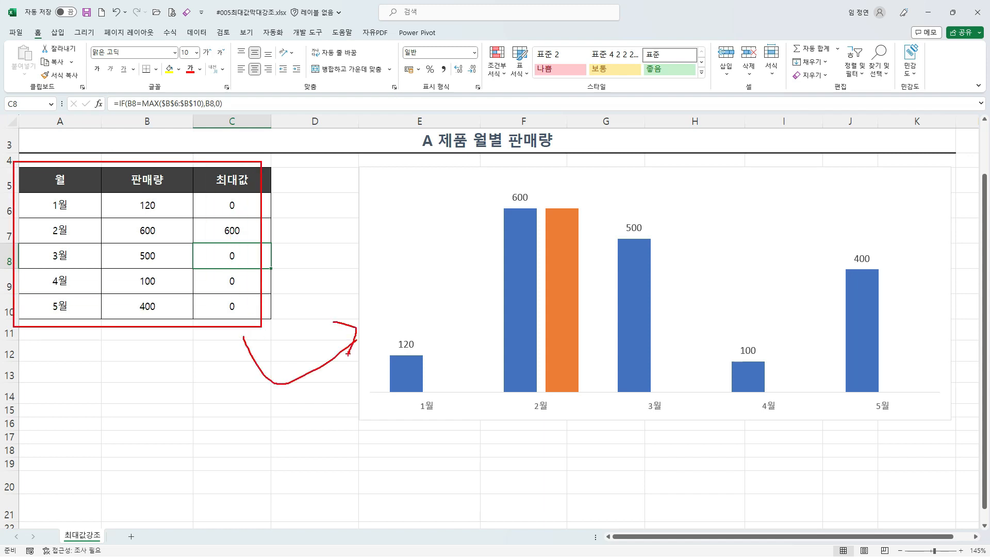
mouse_move(204, 213)
left_mouse_down()
mouse_move(260, 247)
mouse_move(261, 213)
left_mouse_up()
mouse_move(243, 230)
left_mouse_down()
mouse_move(365, 184)
mouse_move(408, 197)
mouse_move(466, 251)
mouse_move(556, 246)
left_mouse_up()
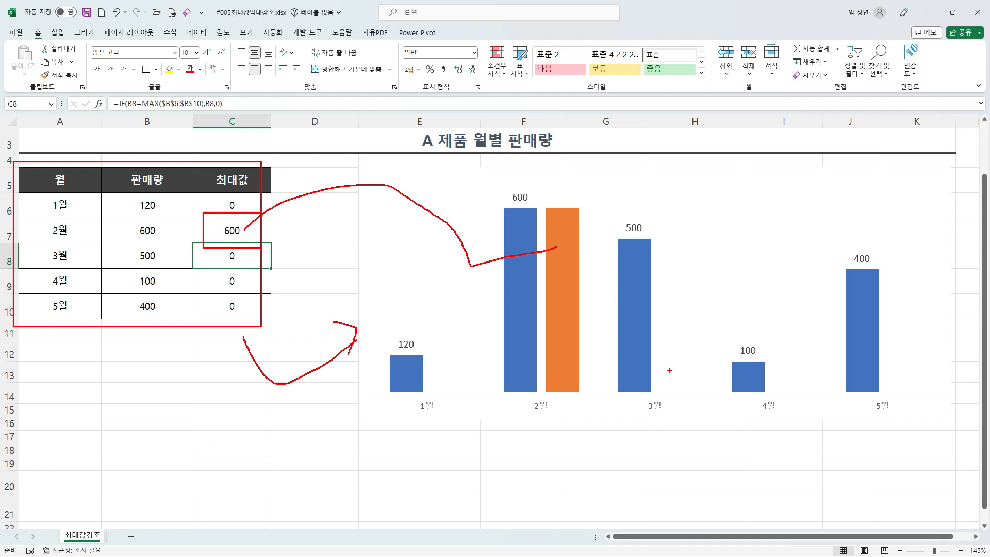
key("Escape")
Step: Open the data series formatting options for the blue 판매량 columns in the chart
left_click(401, 173)
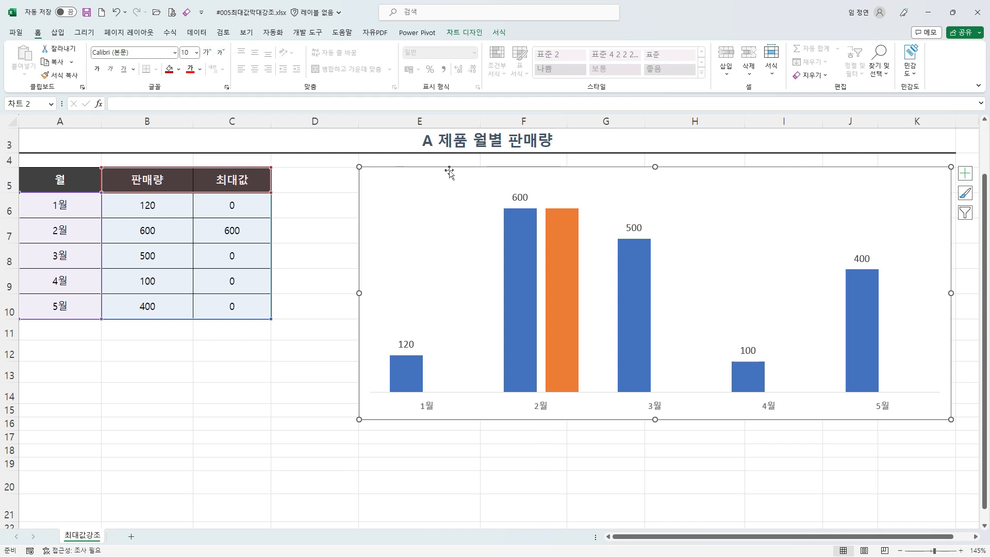
right_click(520, 249)
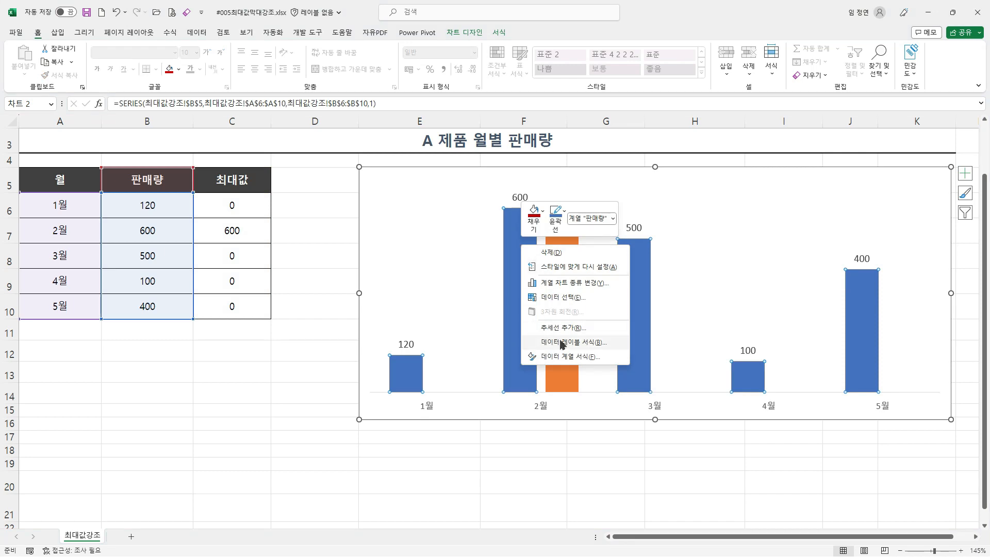
key("ctrl+1")
left_click(566, 359)
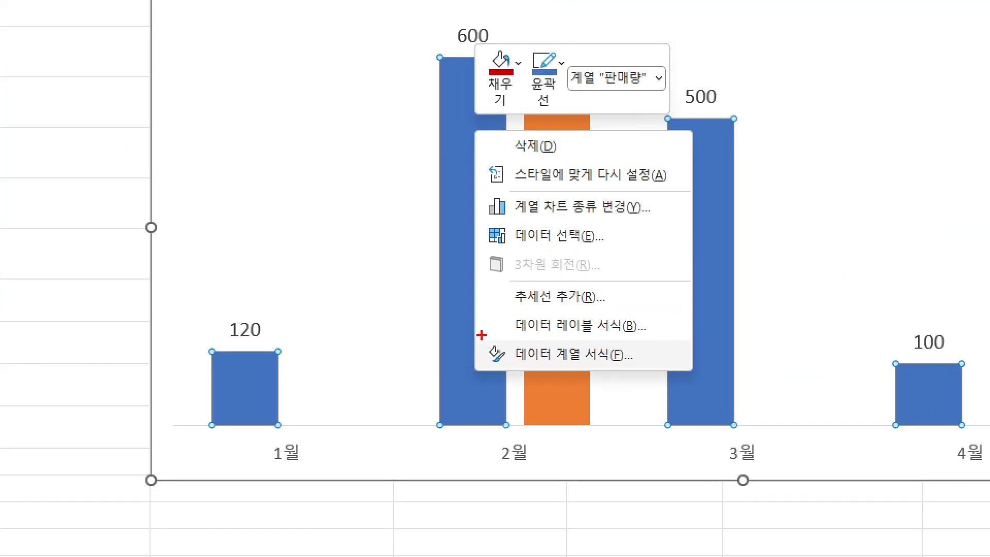
mouse_move(479, 334)
left_mouse_down()
mouse_move(584, 379)
mouse_move(675, 389)
left_mouse_up()
key("Escape")
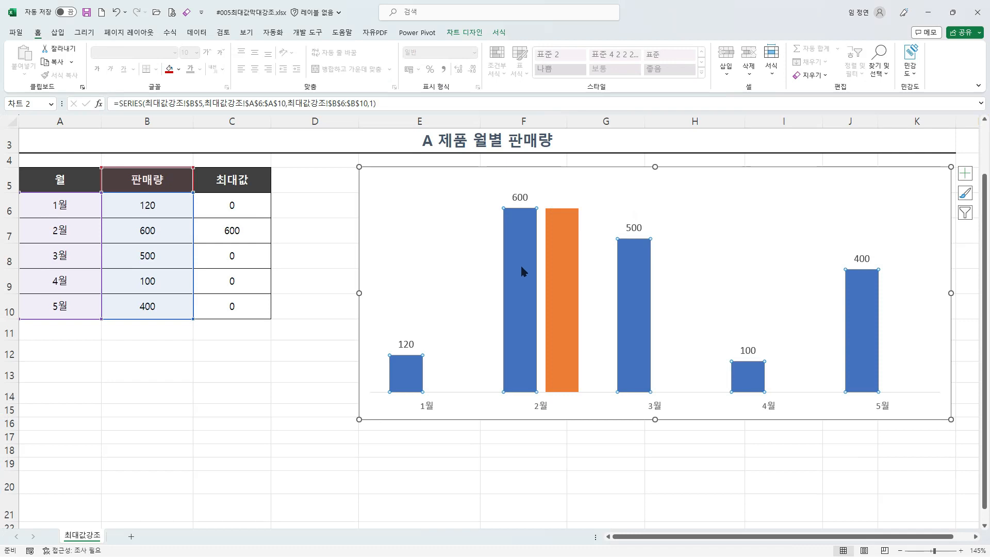
right_click(521, 268)
left_click(564, 380)
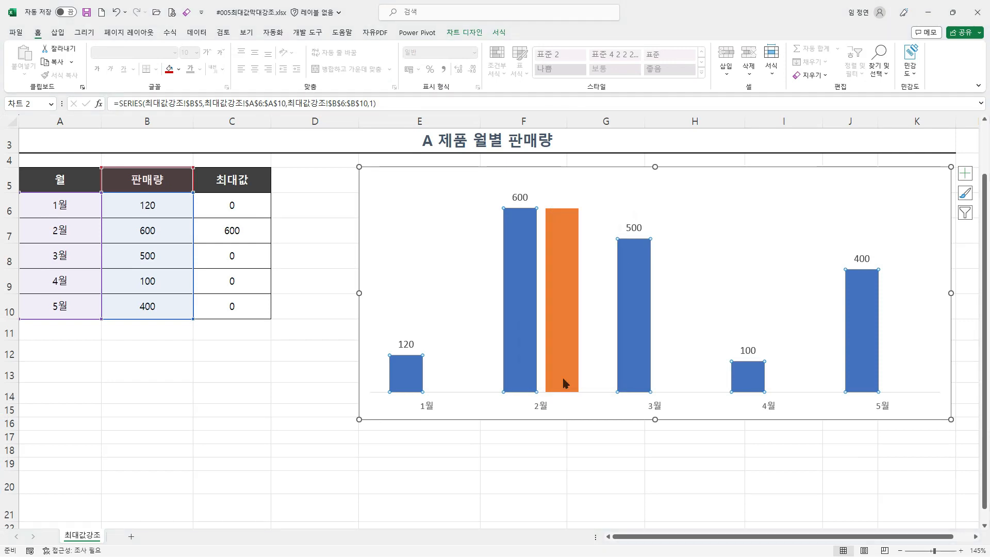
key("ctrl+1")
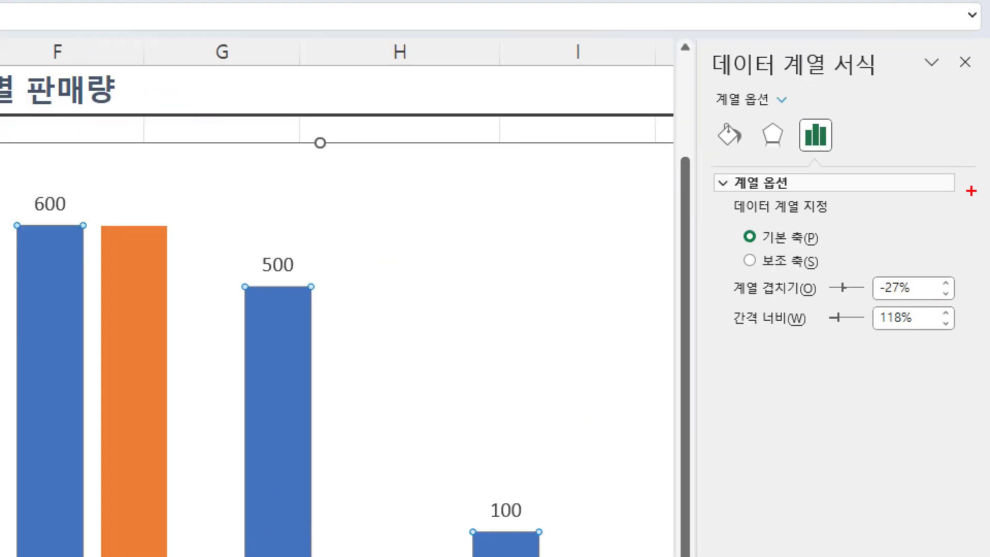
Step: Set the series overlap (계열 겹치기) to 100% and deselect the chart
left_click(901, 152)
mouse_move(685, 13)
left_mouse_down()
mouse_move(987, 328)
mouse_move(988, 382)
left_mouse_up()
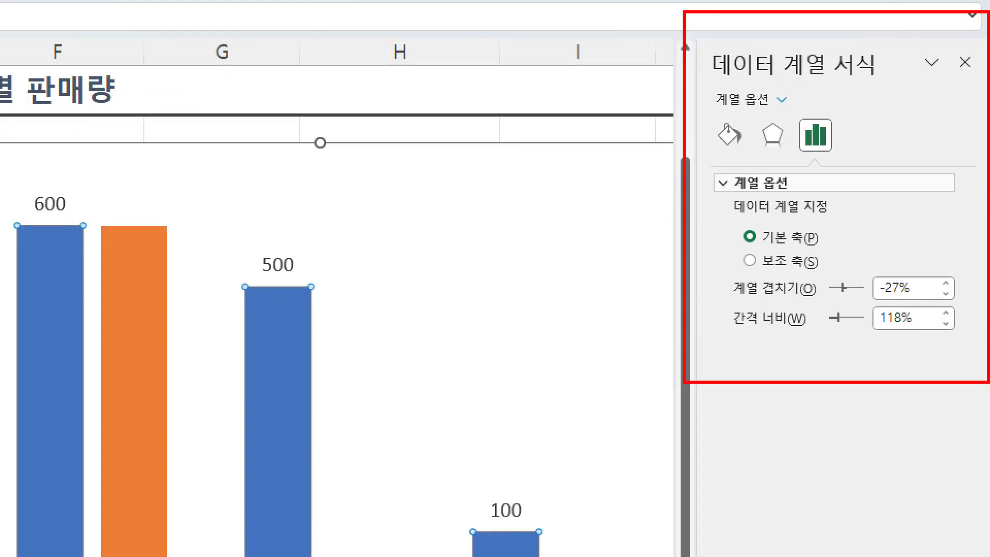
mouse_move(724, 269)
left_mouse_down()
mouse_move(757, 283)
mouse_move(962, 303)
left_mouse_up()
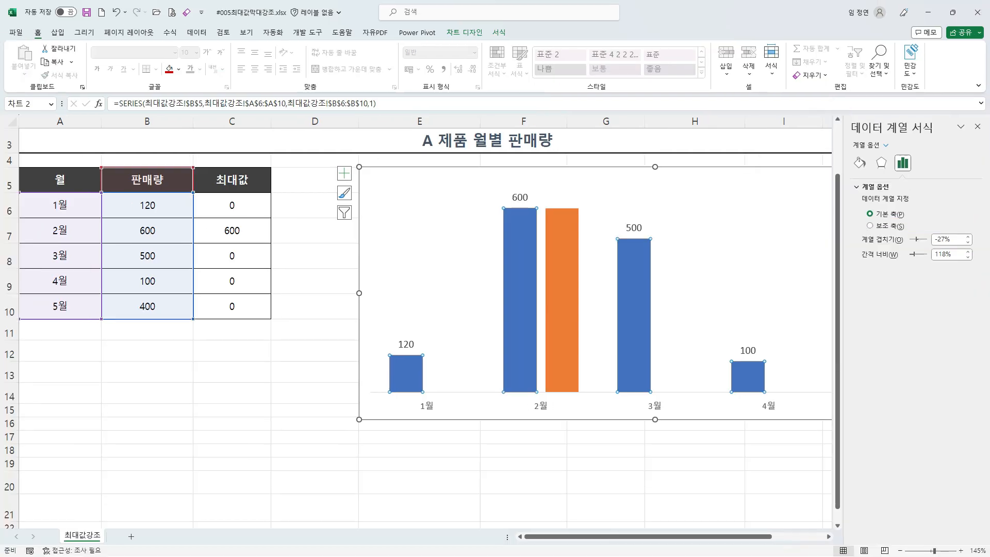
left_click(932, 270)
key("BackSpace")
key("BackSpace")
key("BackSpace")
key("BackSpace")
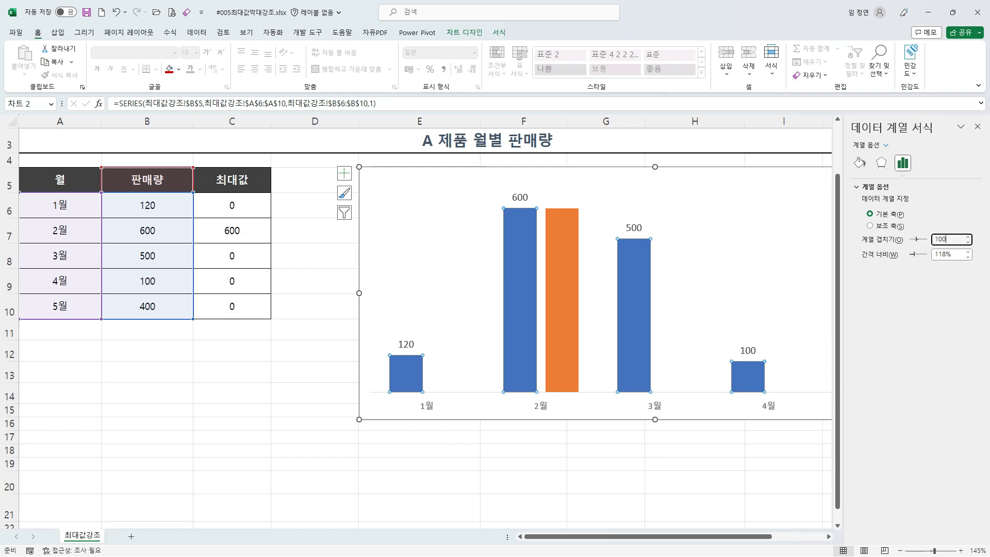
key("Return")
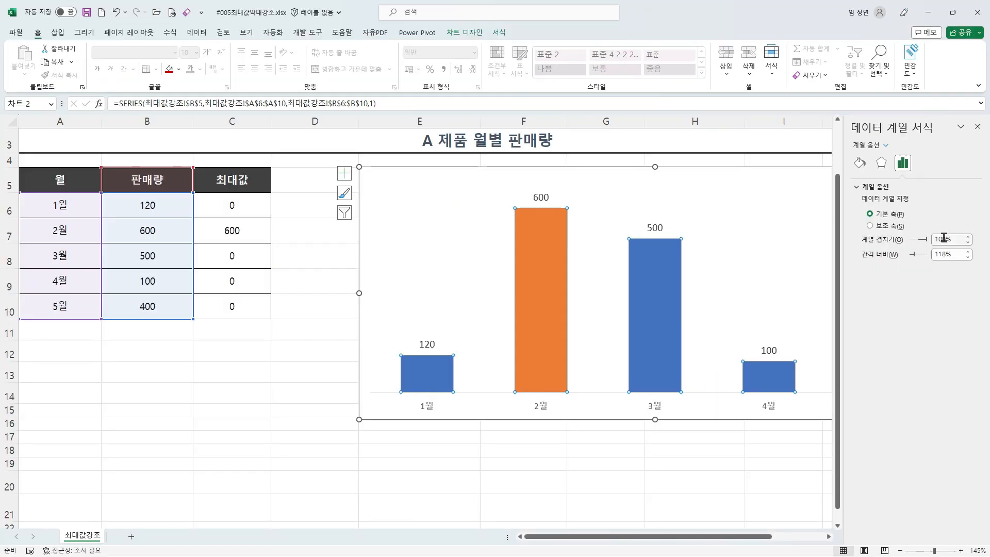
left_click(578, 493)
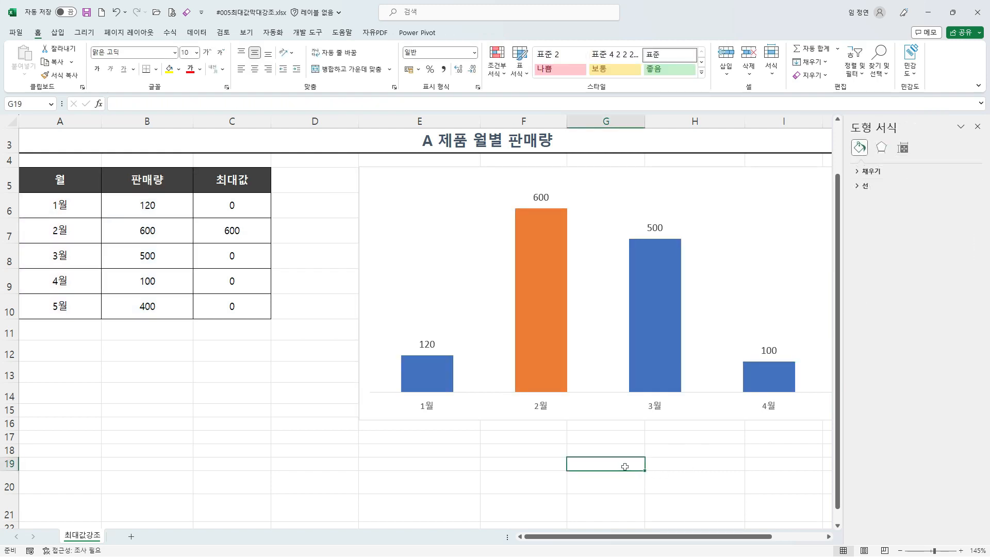
Step: Enter 700 as the 5월 sales value in B10
scroll(624, 467, "down", 2, "ctrl")
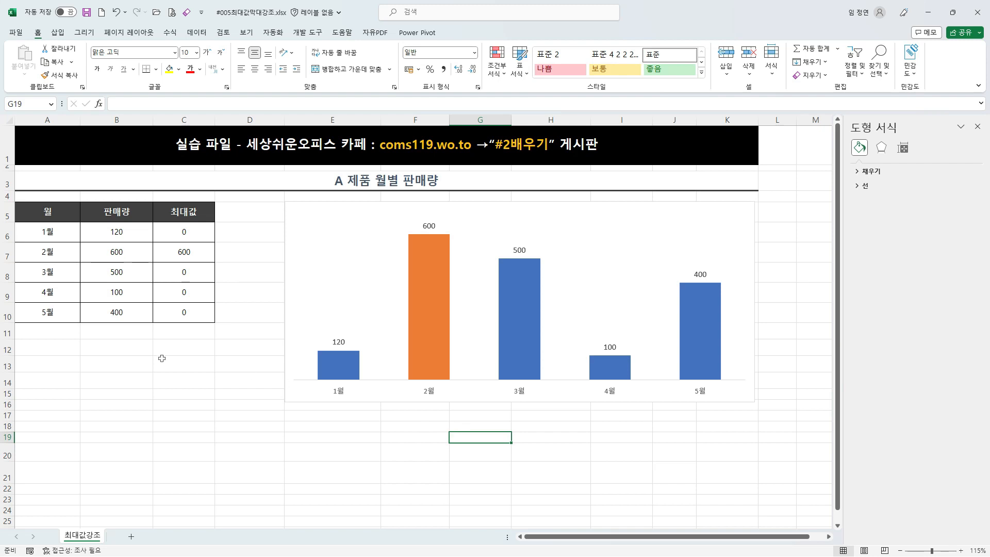
left_click(109, 313)
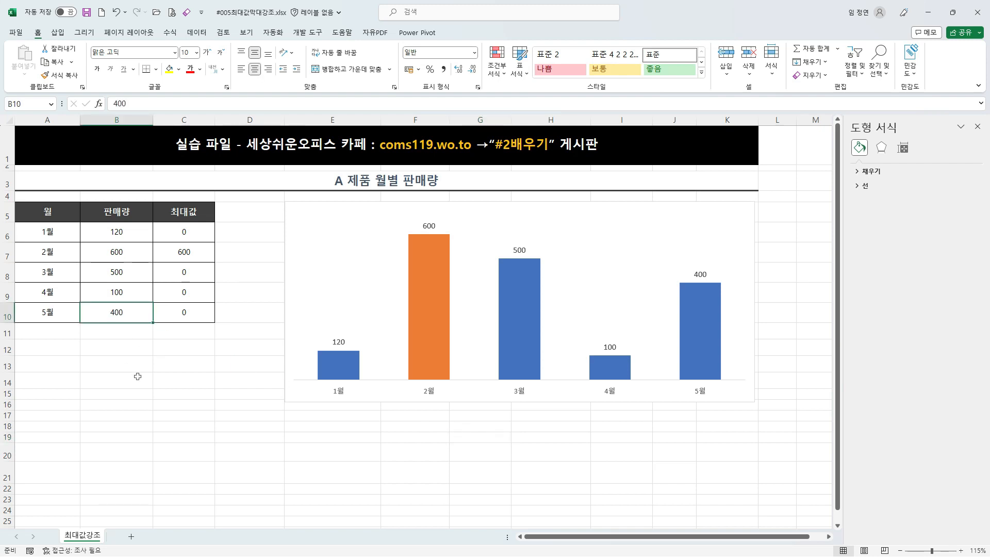
type("700")
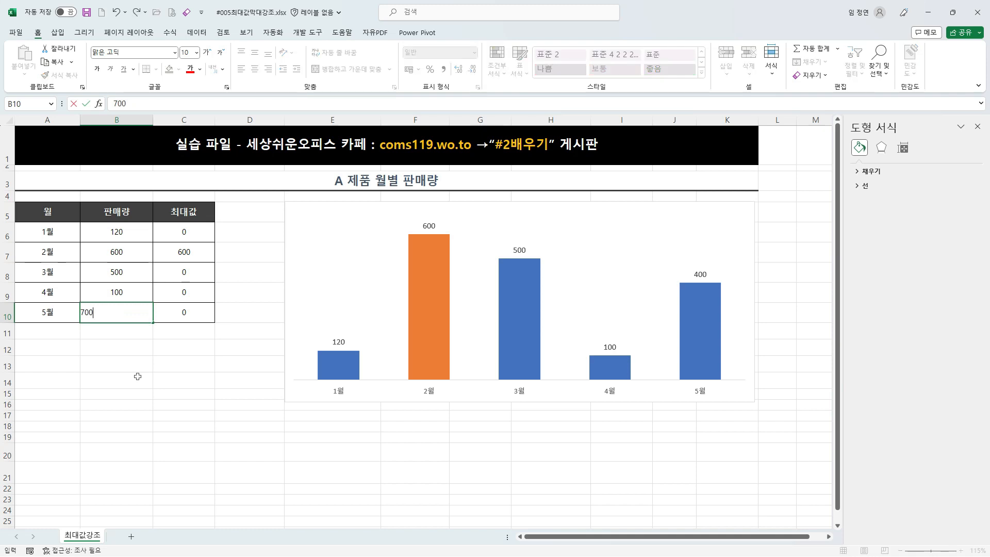